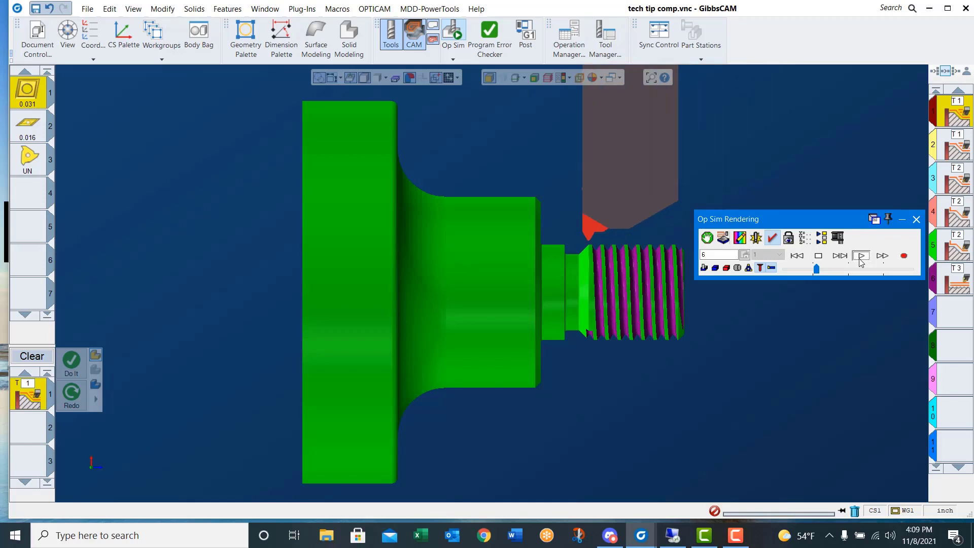
Close the simulation and look through the desktop processes folder down to Lathe > Turning > O.D > 80 deg turn > Rough.
click(916, 221)
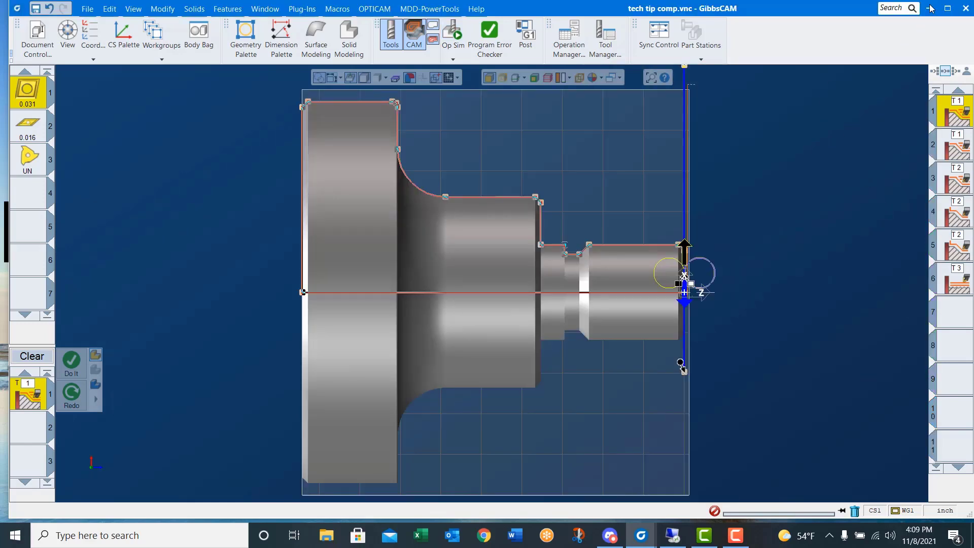
click(930, 9)
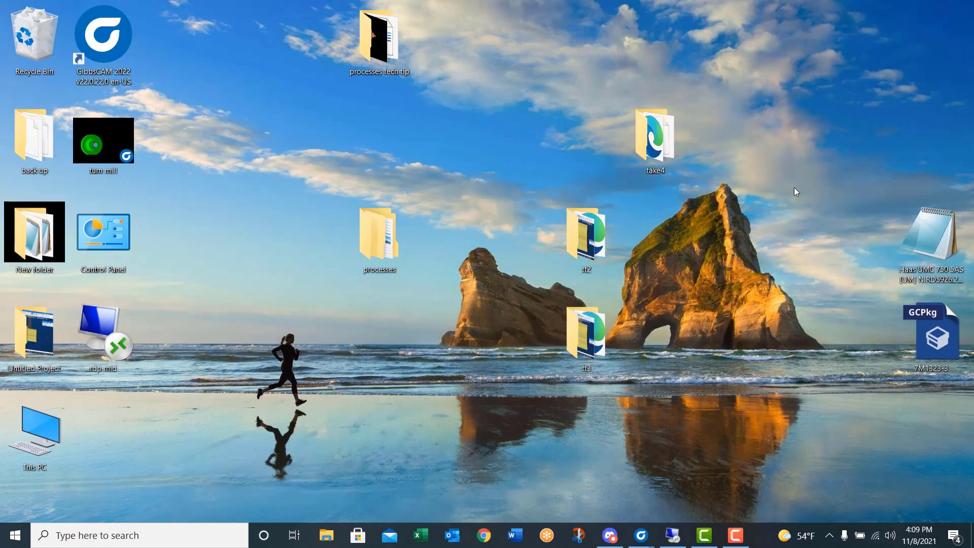
double_click(372, 234)
double_click(420, 283)
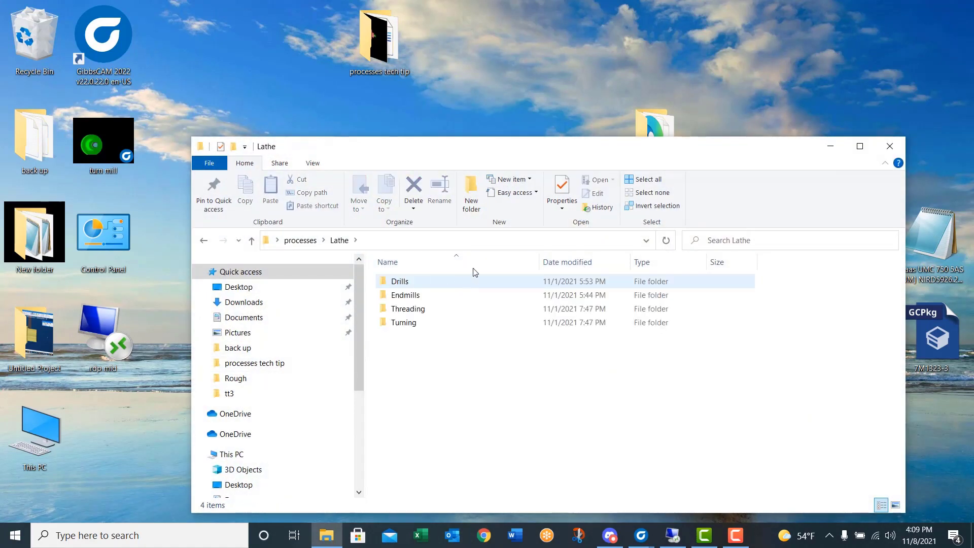
double_click(399, 323)
click(432, 286)
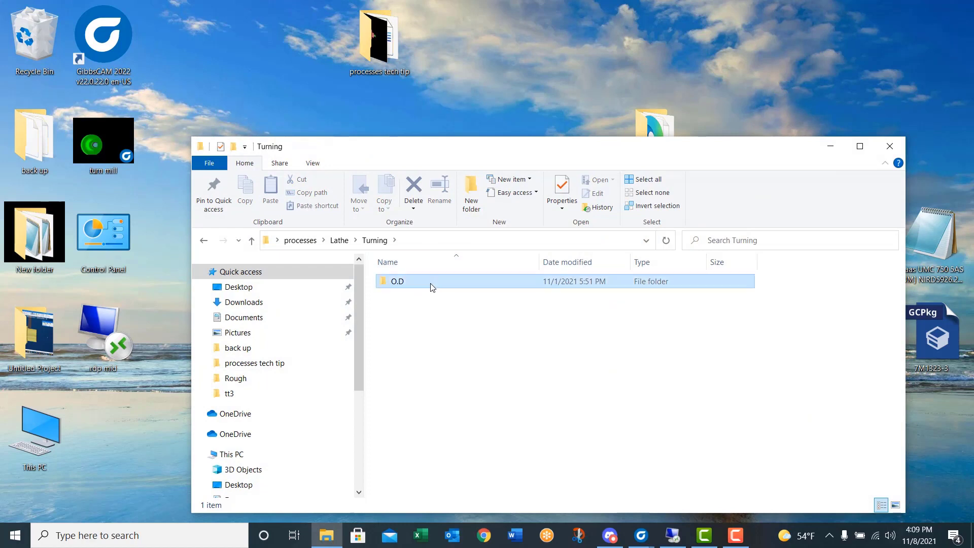
double_click(432, 286)
double_click(419, 295)
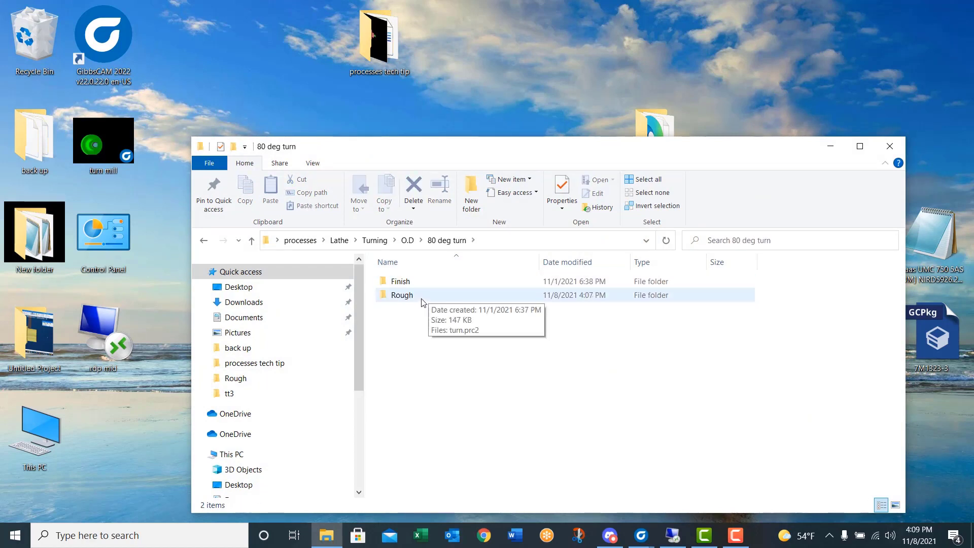
double_click(421, 299)
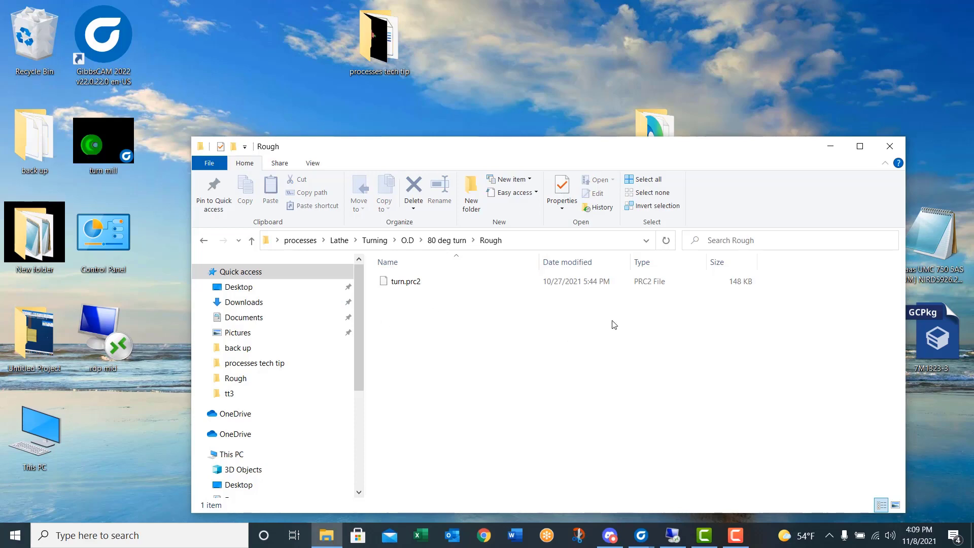
click(889, 146)
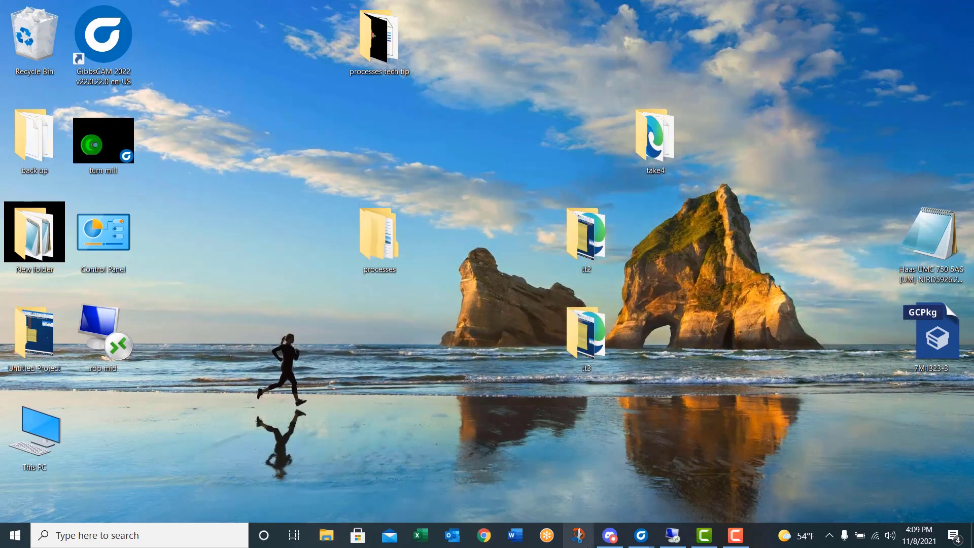
Return to tech tip comp.vnc in GibbsCAM and review the settings of the 80° diamond rough turning tool.
mouse_move(641, 544)
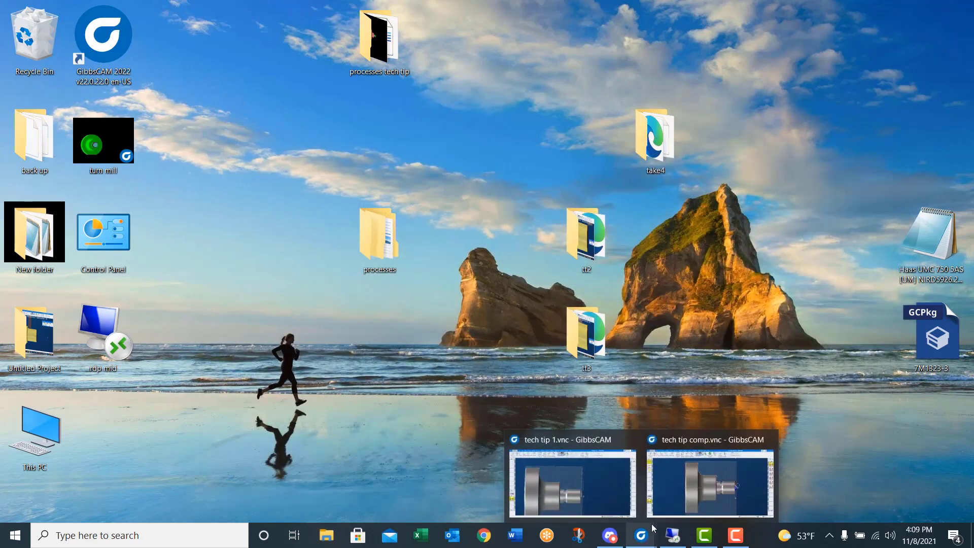
click(711, 484)
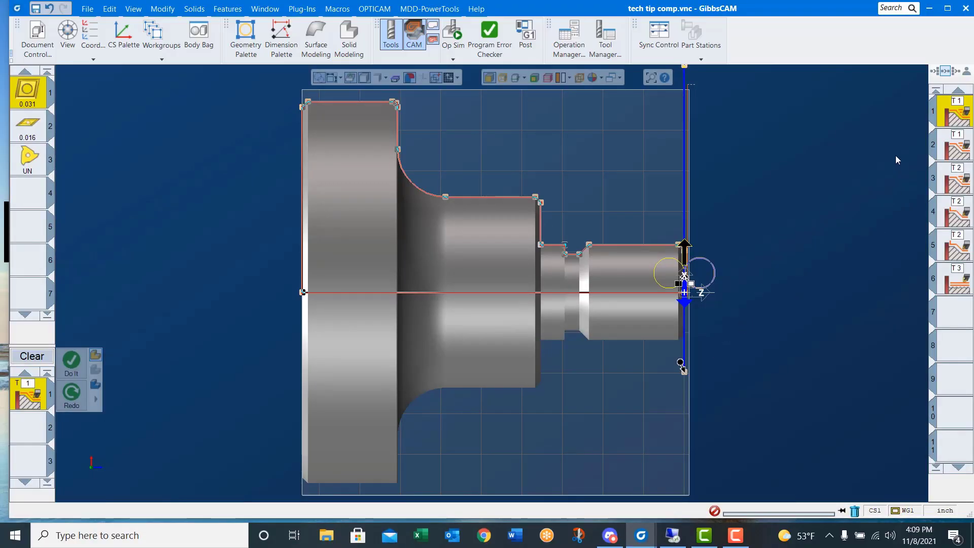
double_click(32, 97)
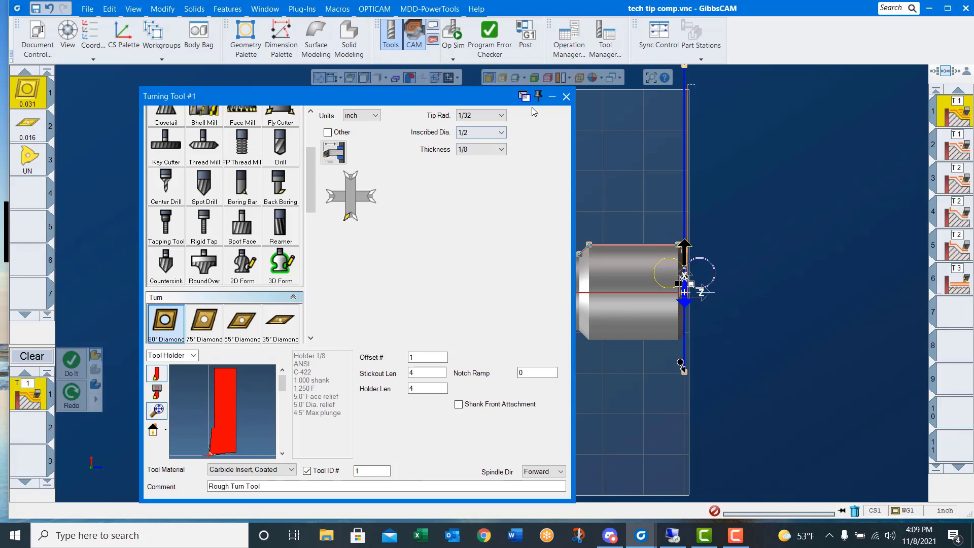
click(567, 96)
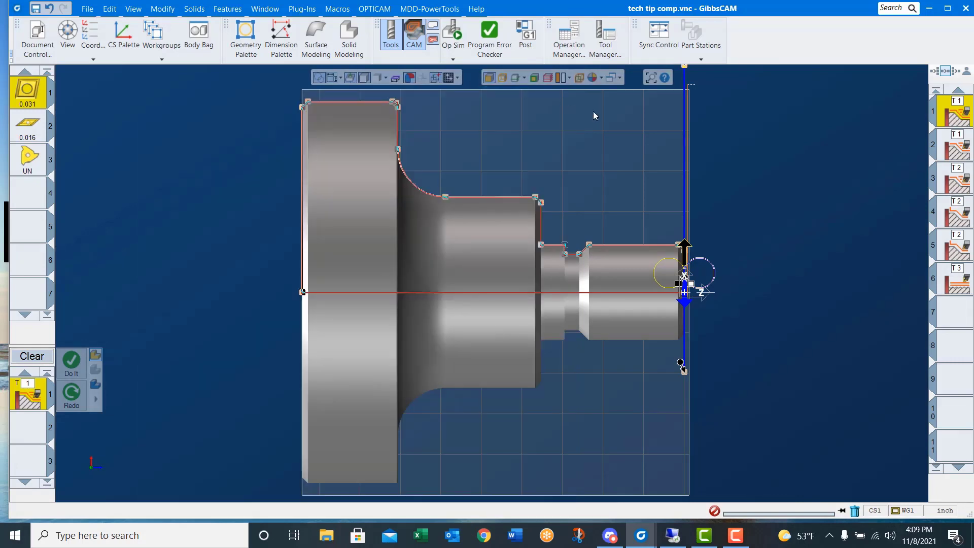
Save the first operation's front-face roughing process as face in processes > Lathe > Turning > O.D > 80 deg turn > Rough.
double_click(960, 117)
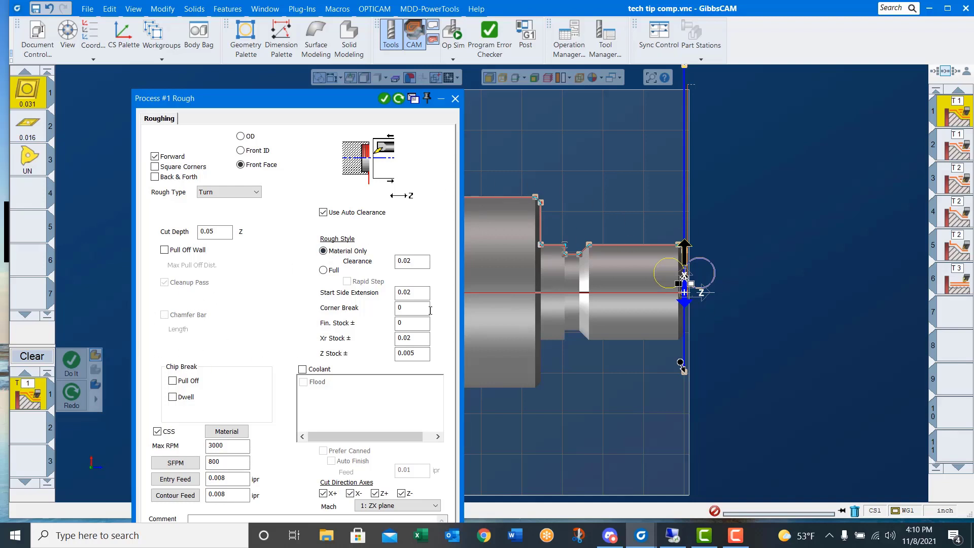
right_click(23, 404)
click(49, 441)
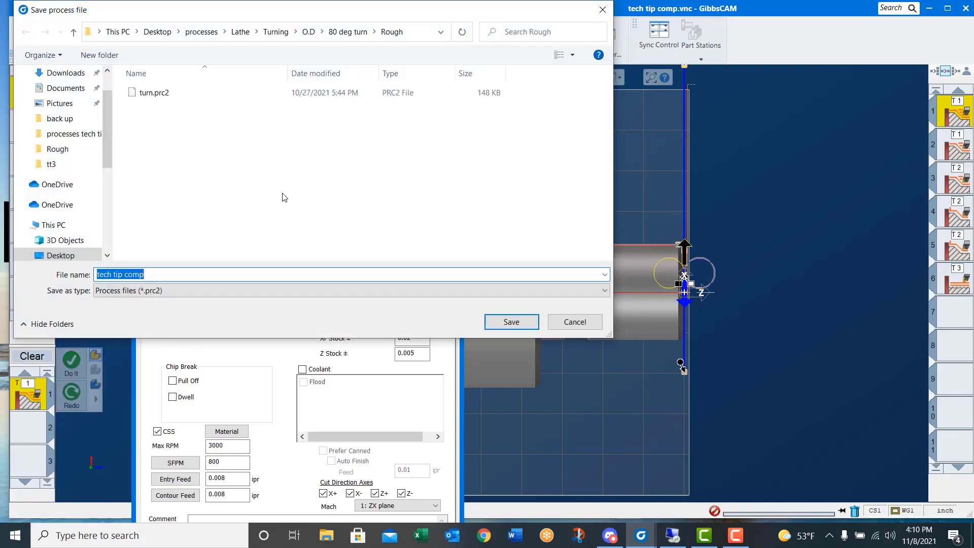
click(203, 32)
double_click(149, 96)
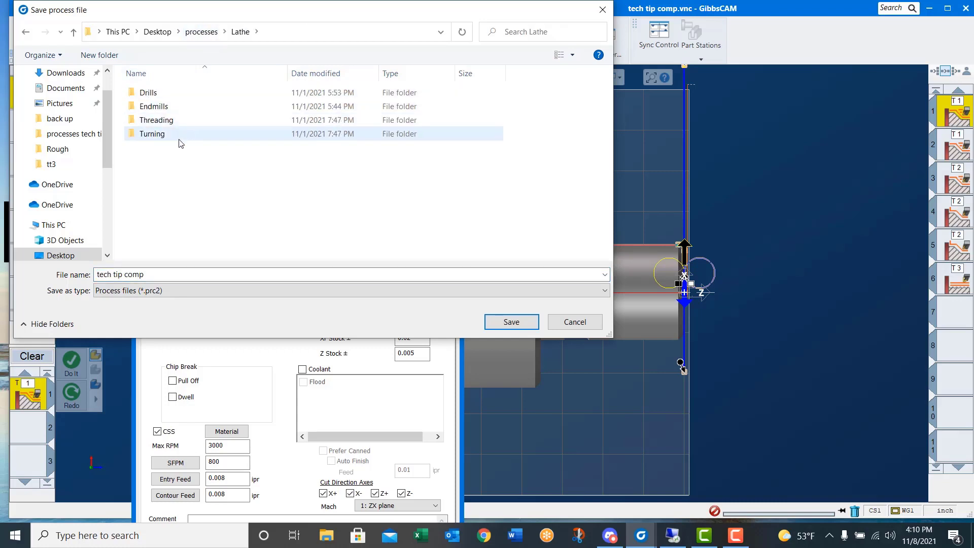
double_click(152, 135)
double_click(153, 94)
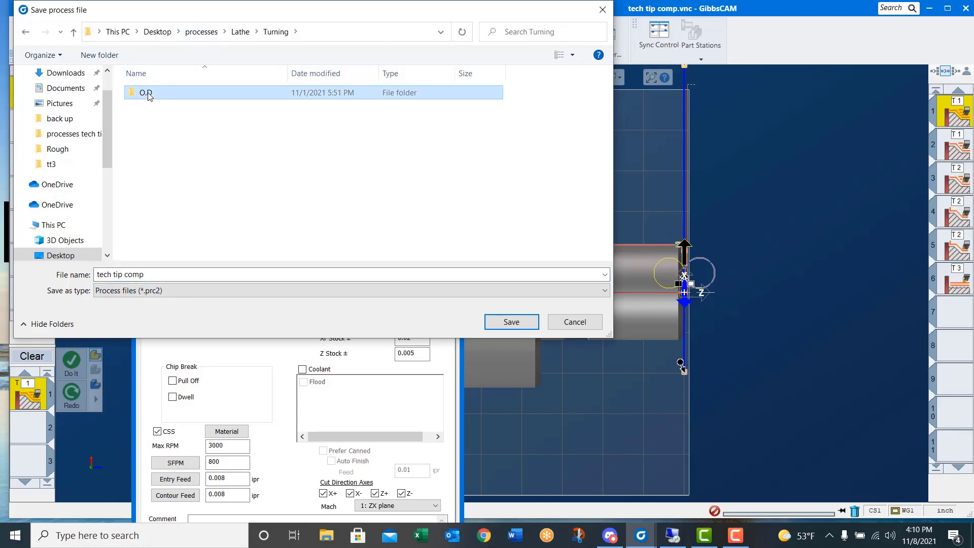
double_click(159, 106)
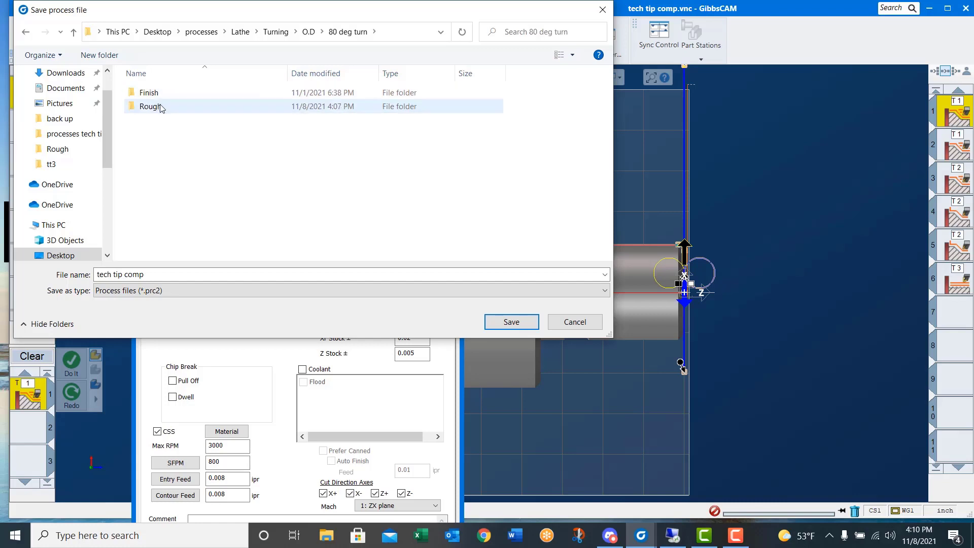
double_click(162, 106)
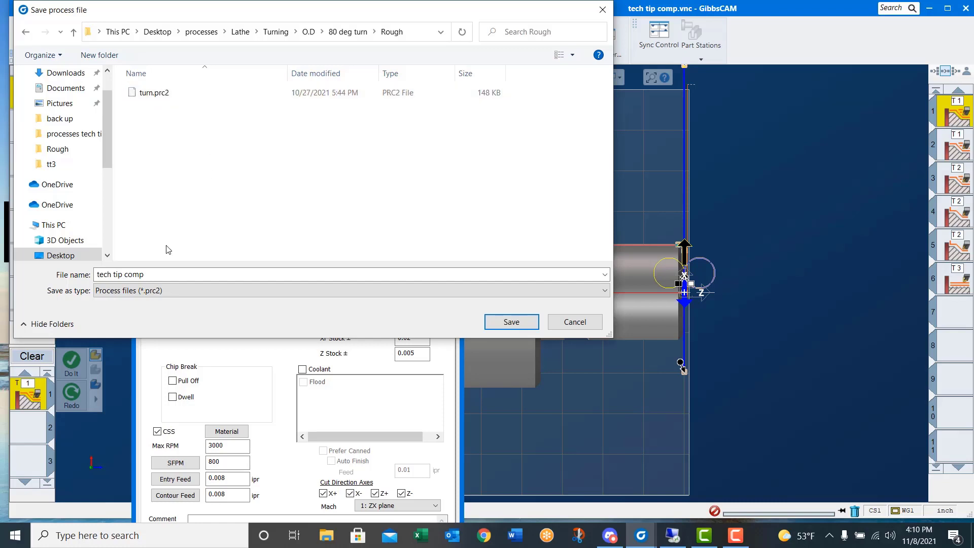
click(161, 274)
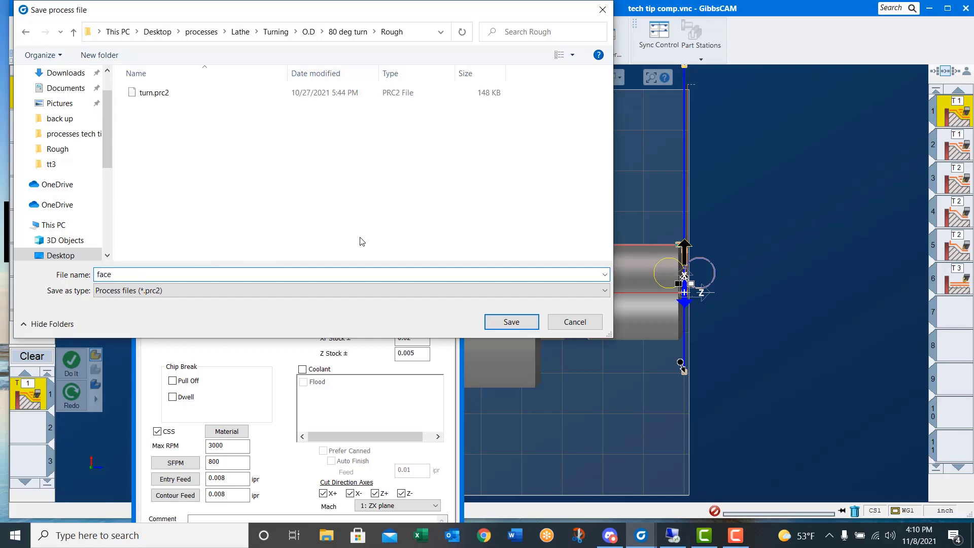
key(Return)
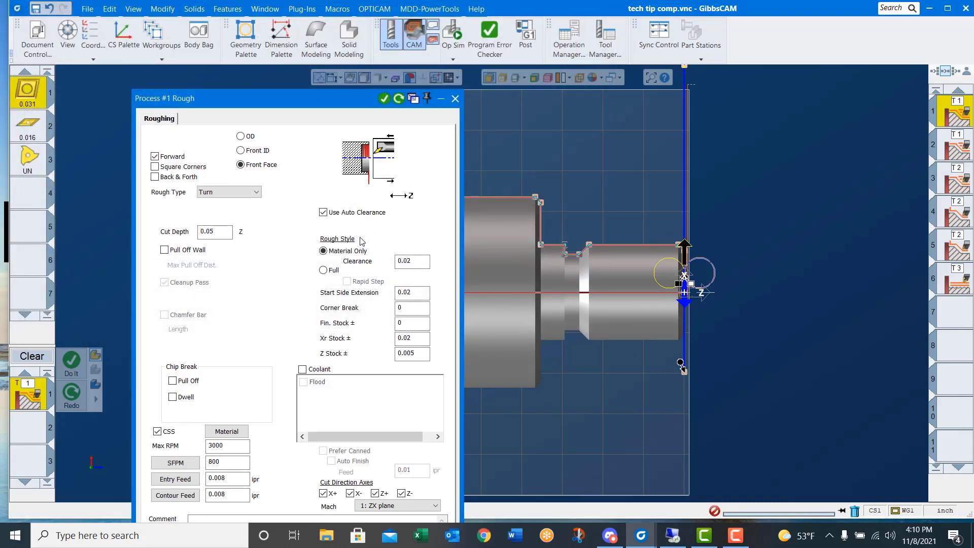
click(455, 98)
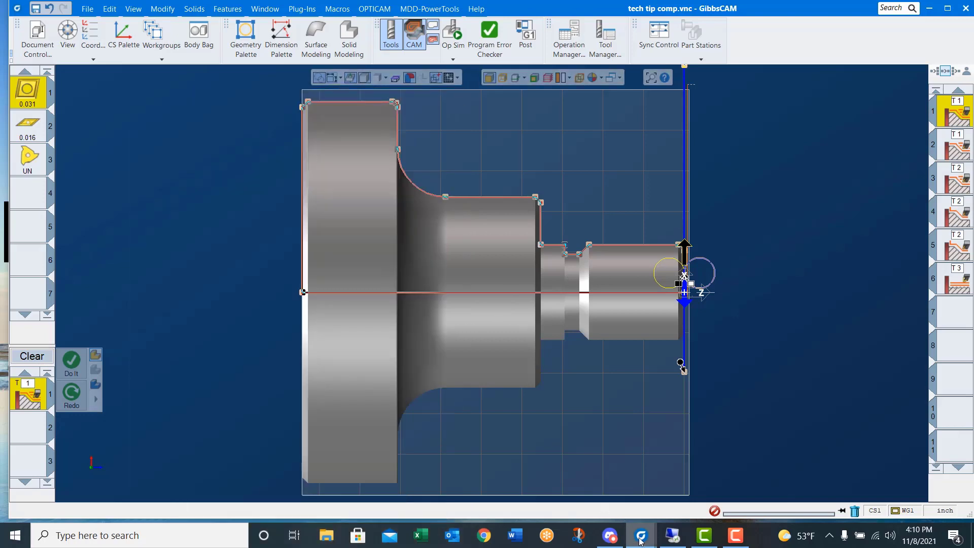
Switch to the tech tip 1.vnc part and set its process list folder to the desktop processes folder.
mouse_move(641, 541)
click(602, 496)
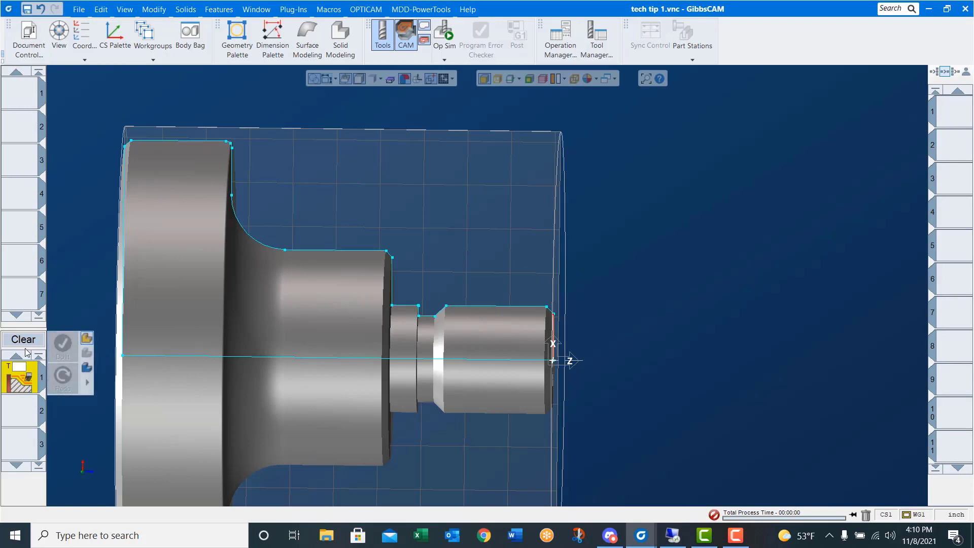
right_click(20, 382)
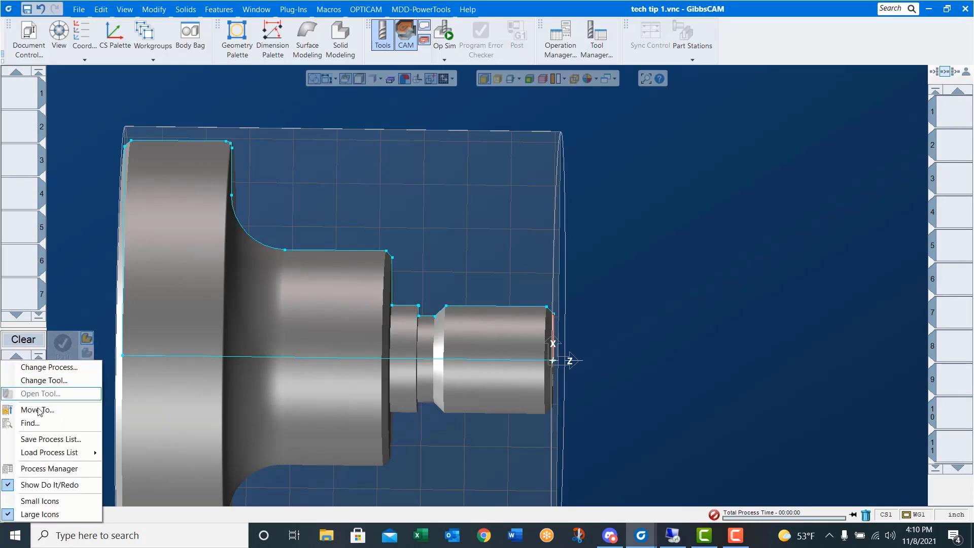
mouse_move(51, 454)
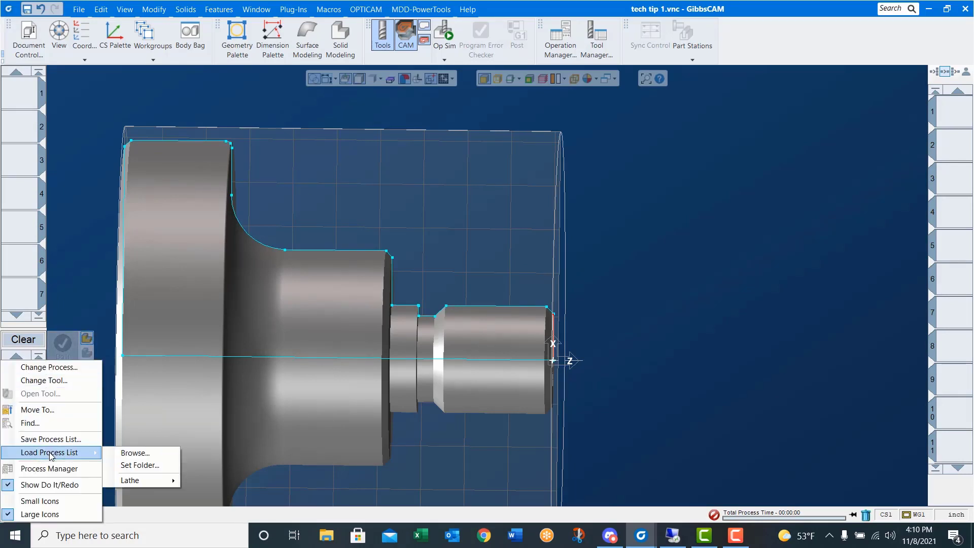
click(140, 465)
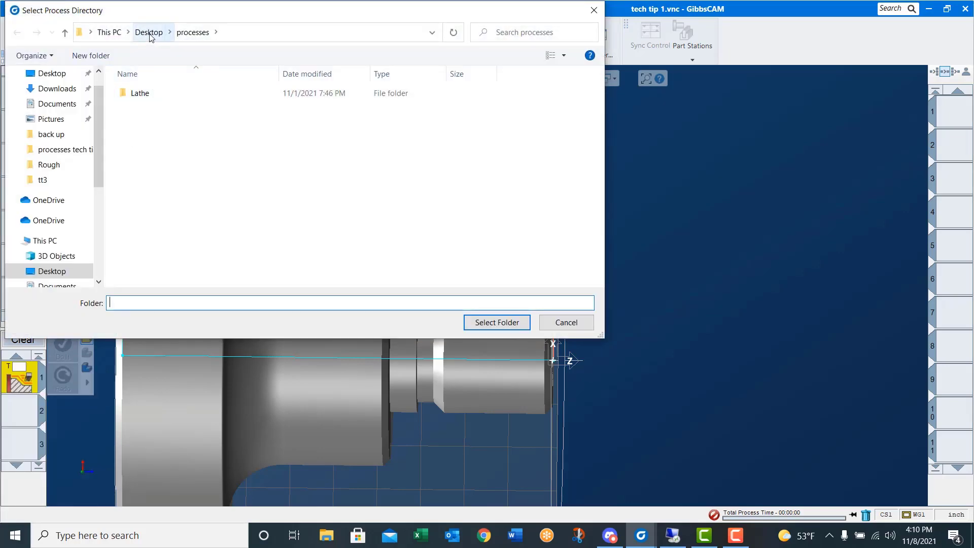
click(192, 33)
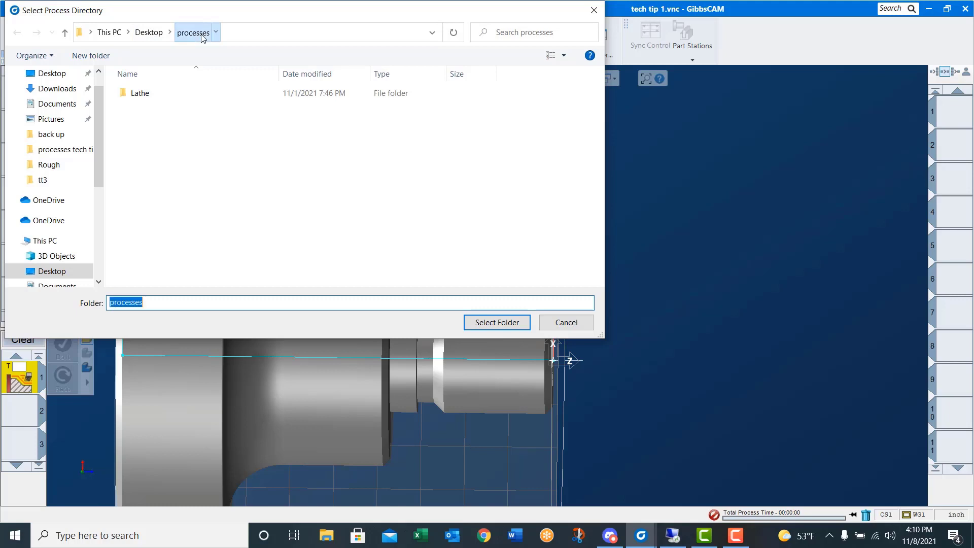
click(490, 325)
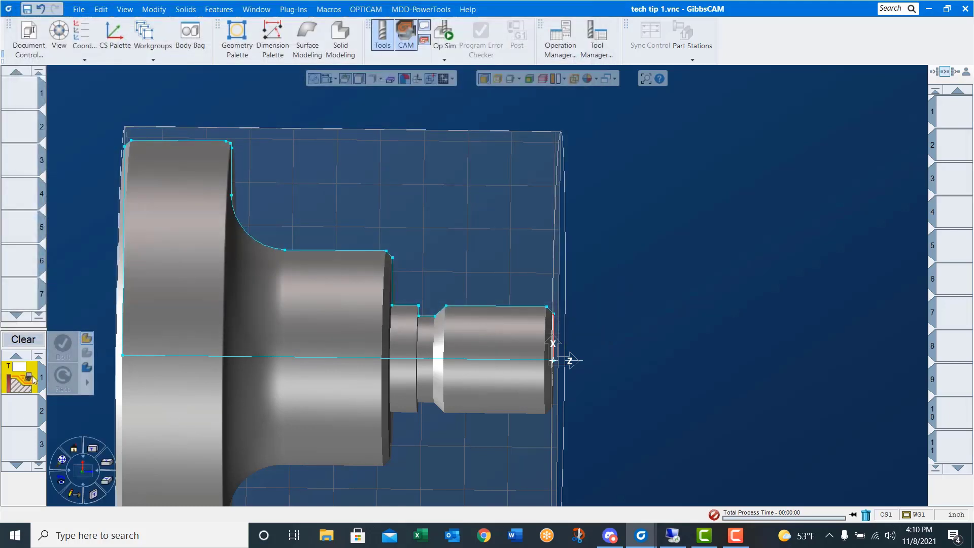
Load the saved face process list from Lathe > Turning > O.D > 80 deg turn > Rough.
right_click(32, 376)
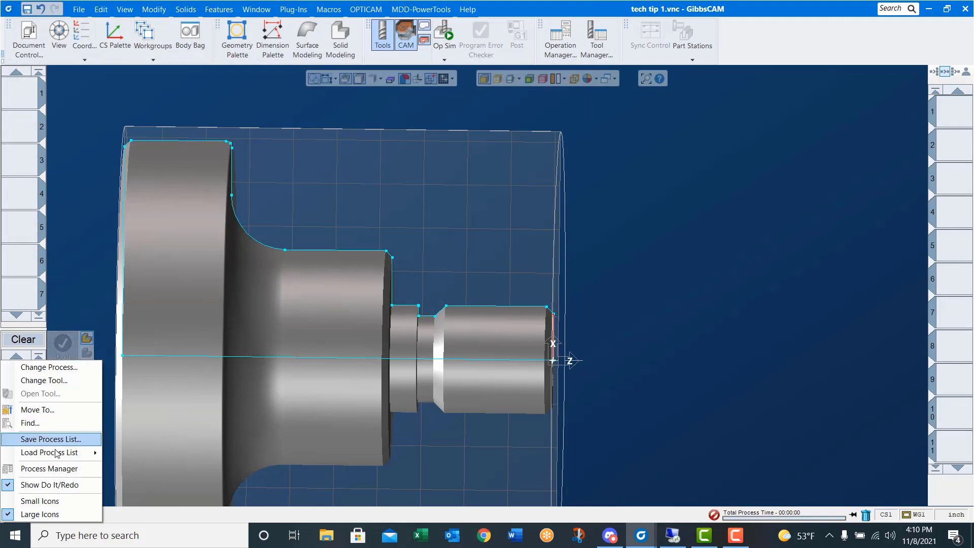
mouse_move(55, 454)
mouse_move(147, 484)
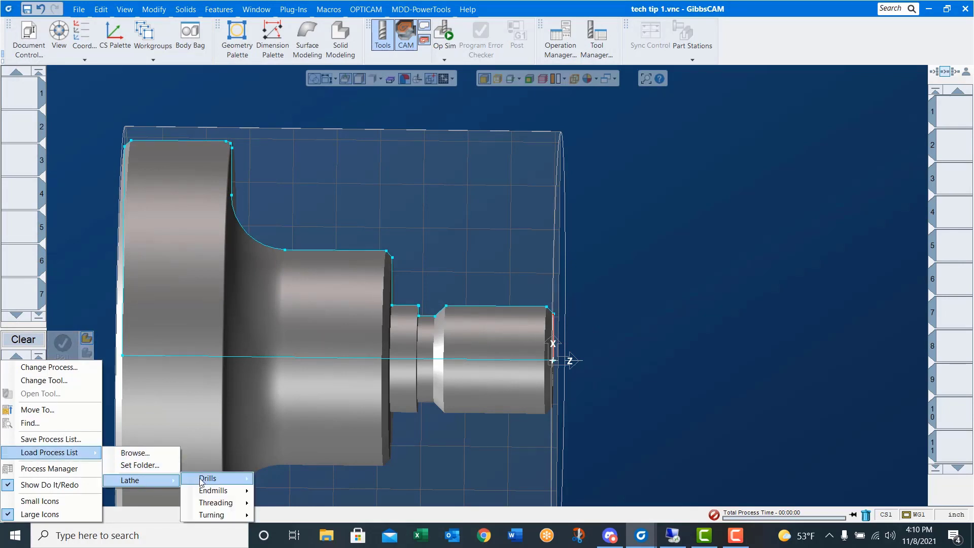
mouse_move(219, 517)
mouse_move(293, 518)
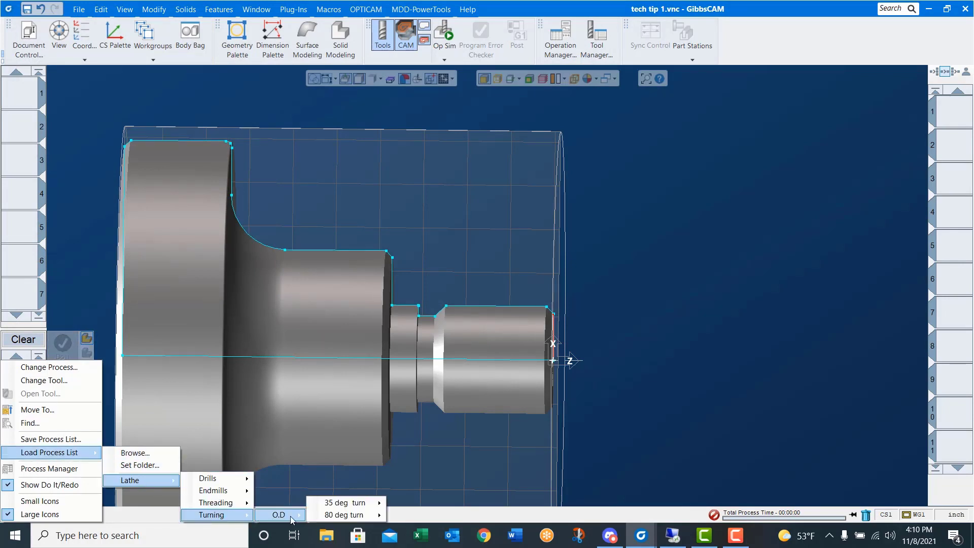
mouse_move(333, 517)
mouse_move(416, 515)
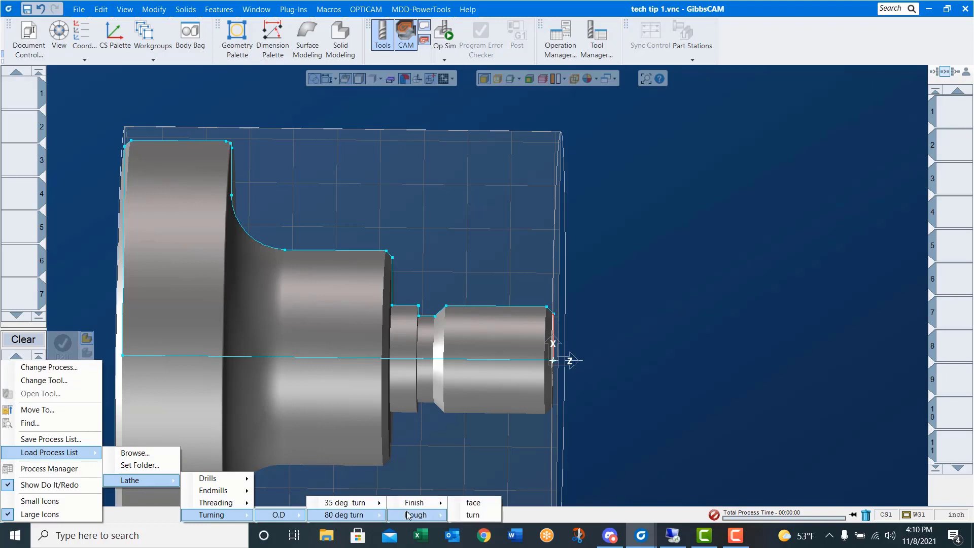
click(482, 503)
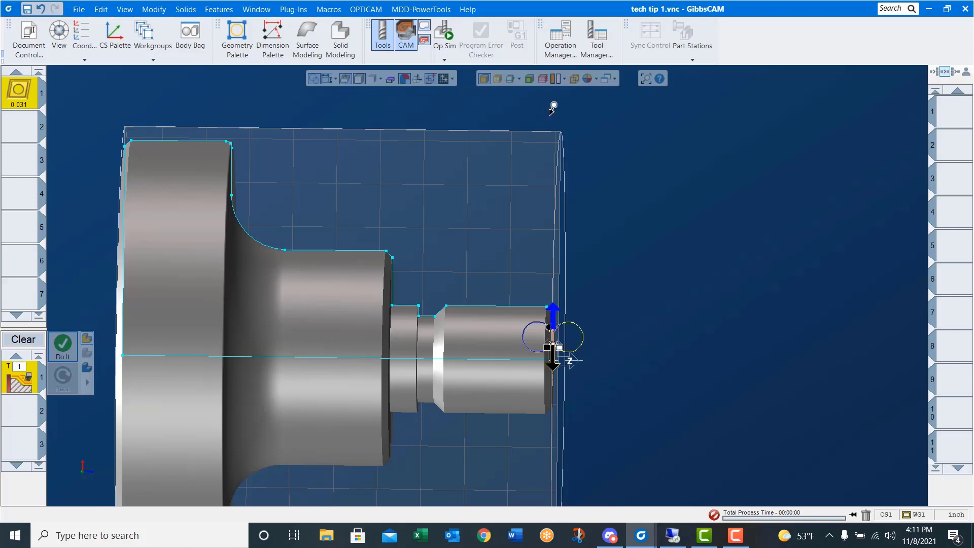
Set the facing cut to run from above the stock down past the centerline, and generate the roughing operation.
drag(550, 115, 556, 115)
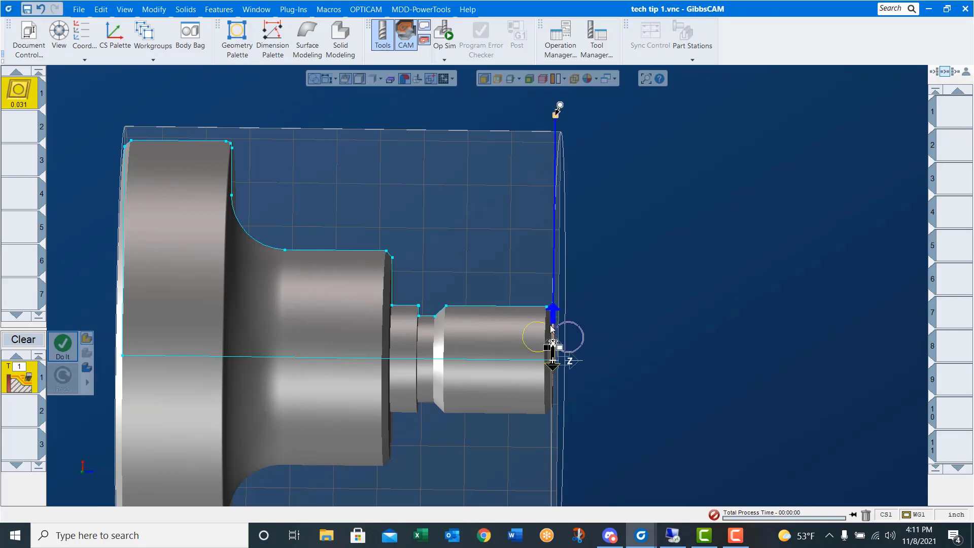
drag(551, 414, 552, 417)
click(551, 366)
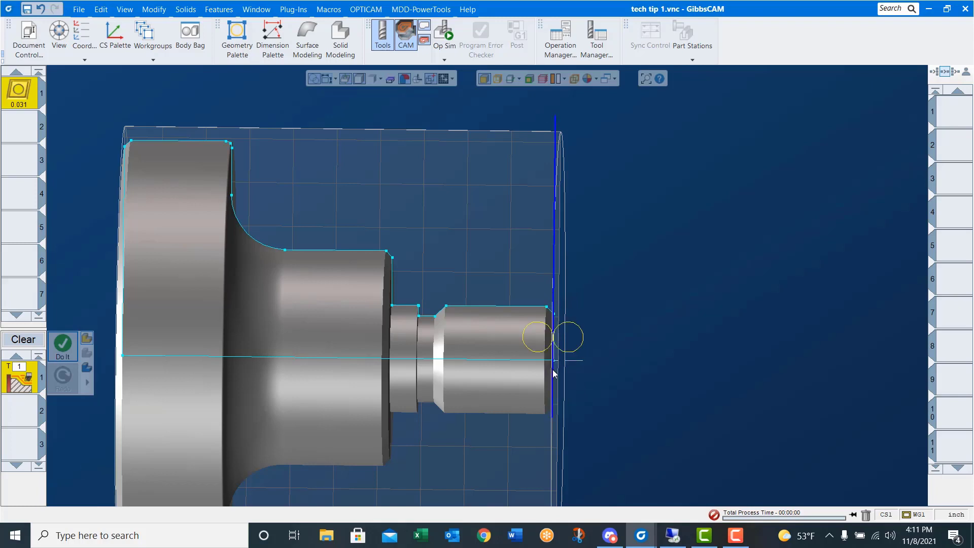
click(62, 343)
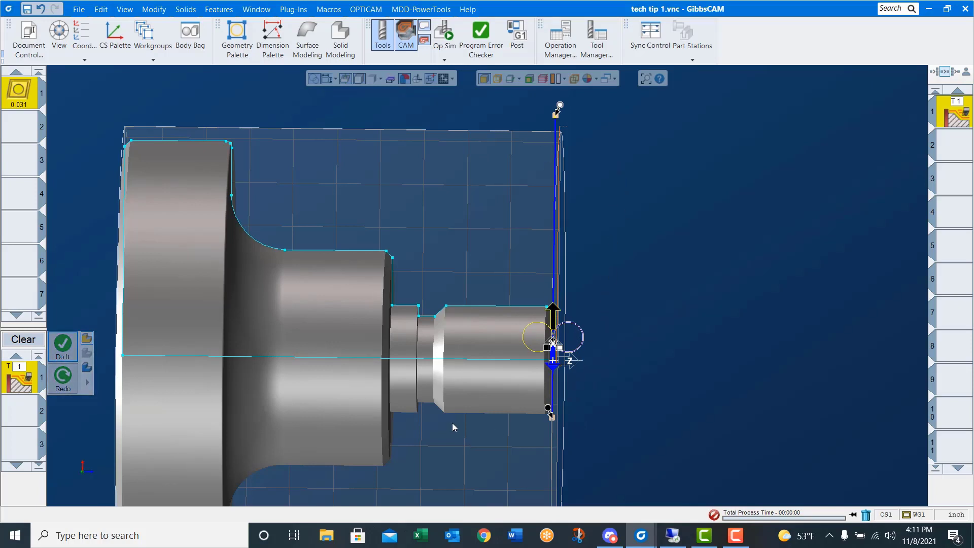
Load the saved turn process list from Lathe > Turning > O.D > 80 deg turn > Rough.
right_click(31, 378)
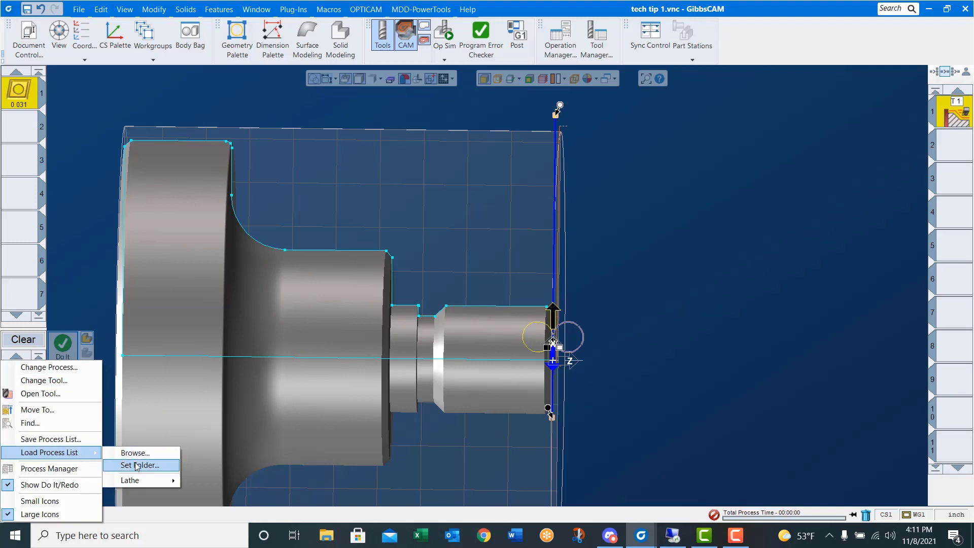
mouse_move(140, 480)
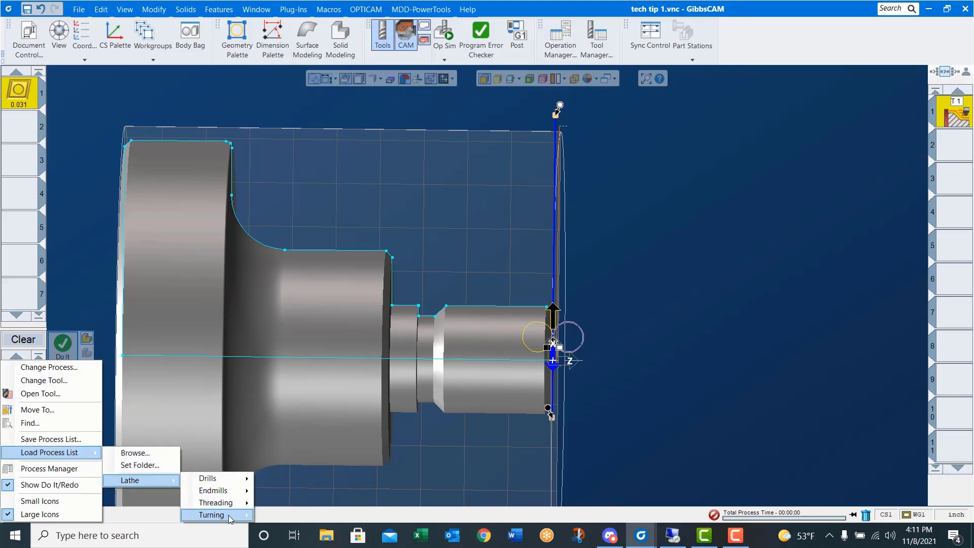
mouse_move(235, 517)
mouse_move(280, 517)
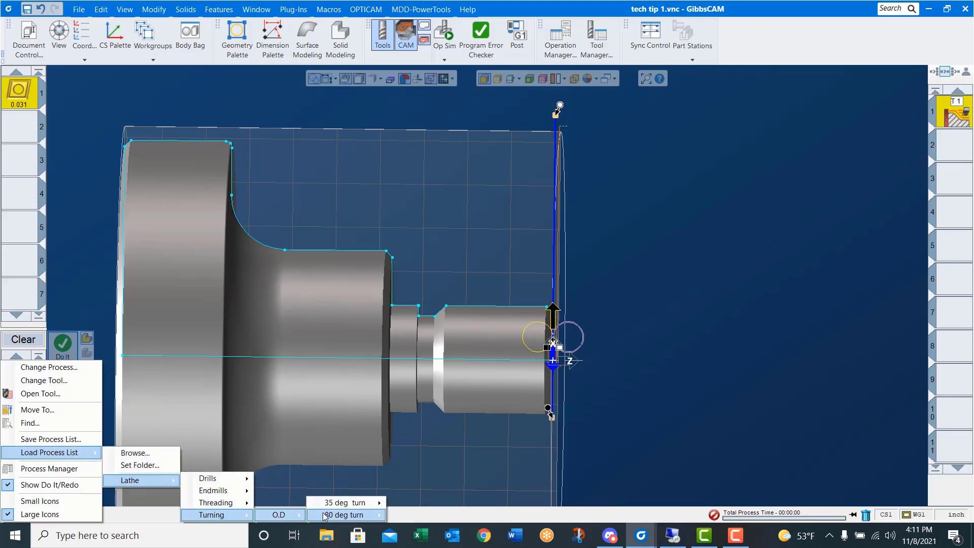
mouse_move(325, 517)
mouse_move(424, 517)
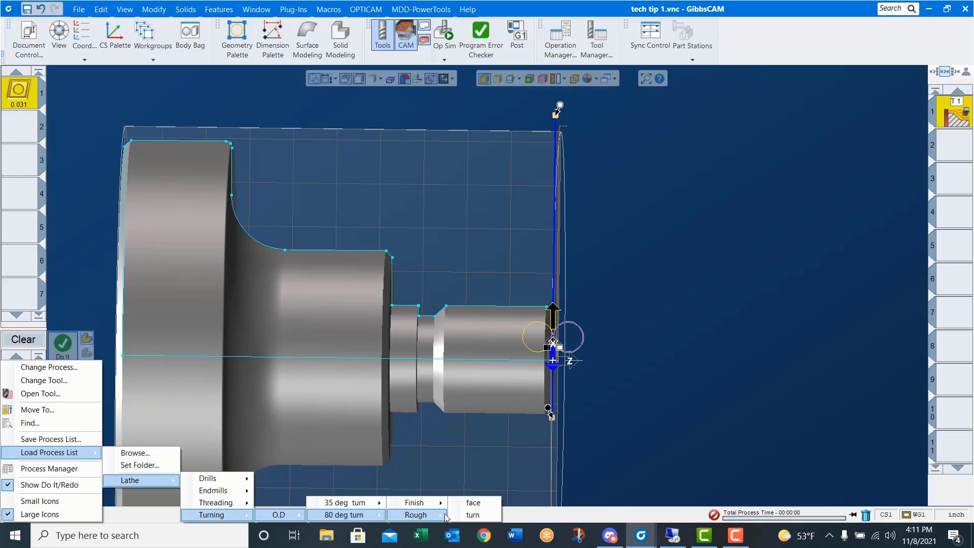
click(475, 515)
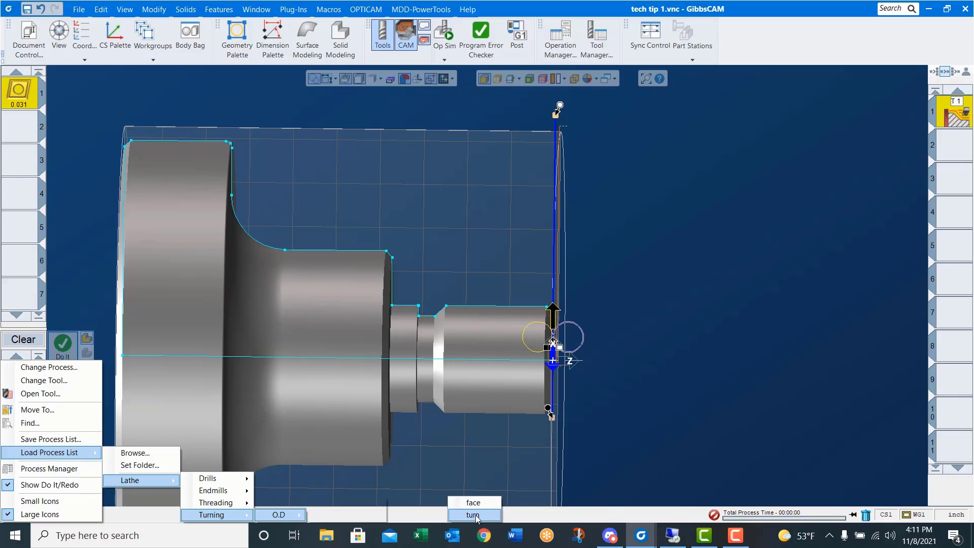
Set the roughing cut from the front face along the outer profile to past the part's back end, and generate the operation.
click(707, 332)
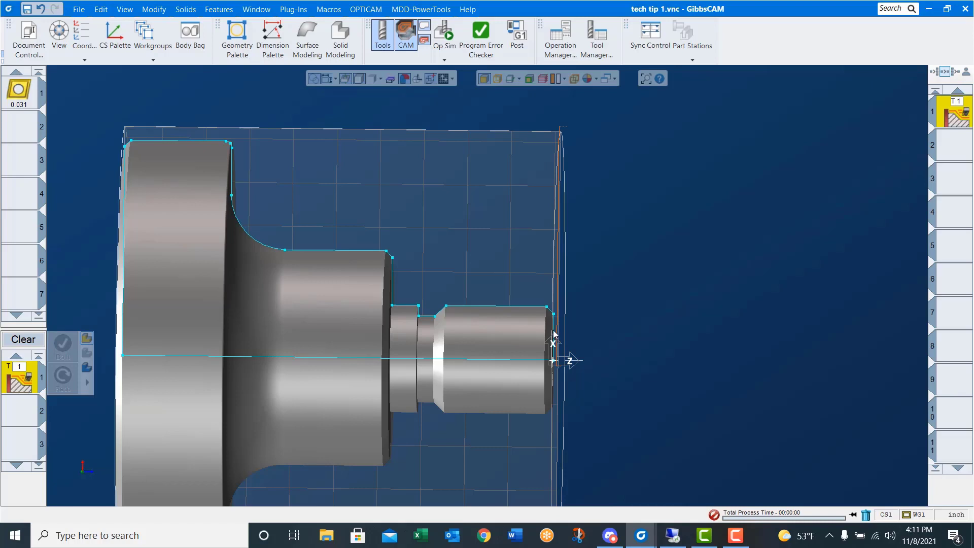
click(554, 335)
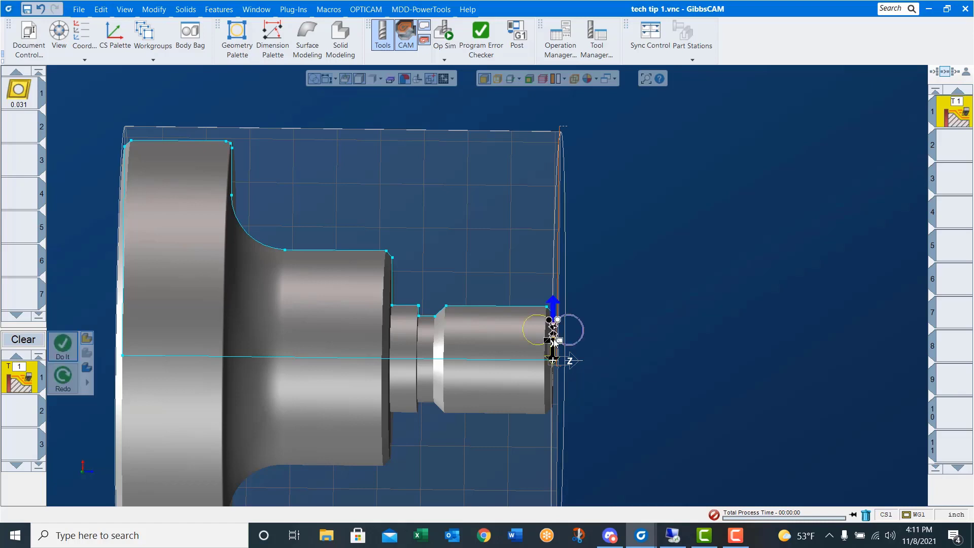
click(198, 143)
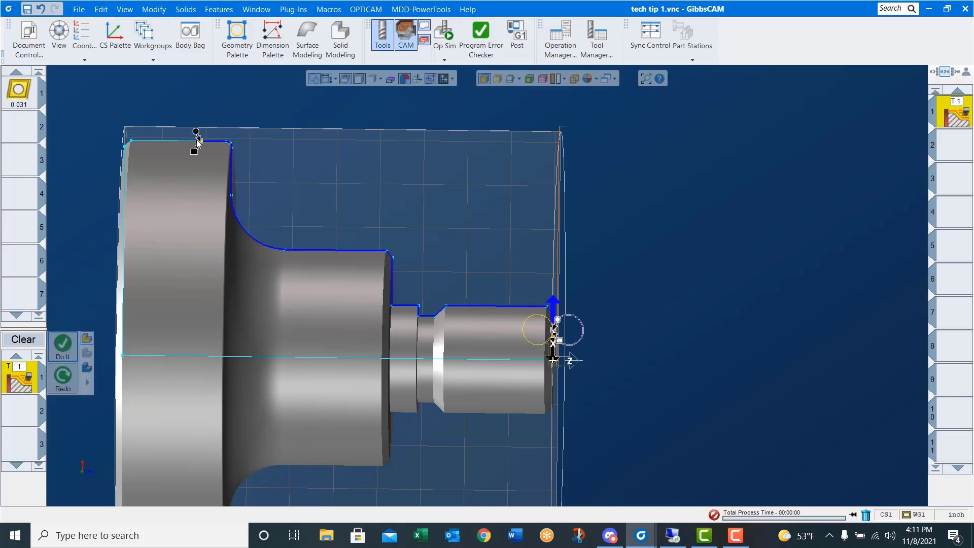
click(89, 133)
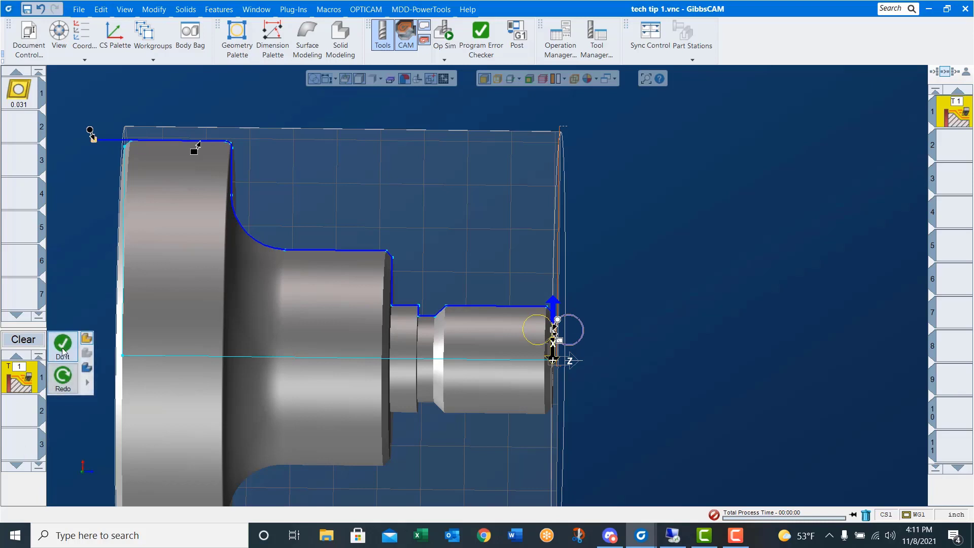
click(62, 351)
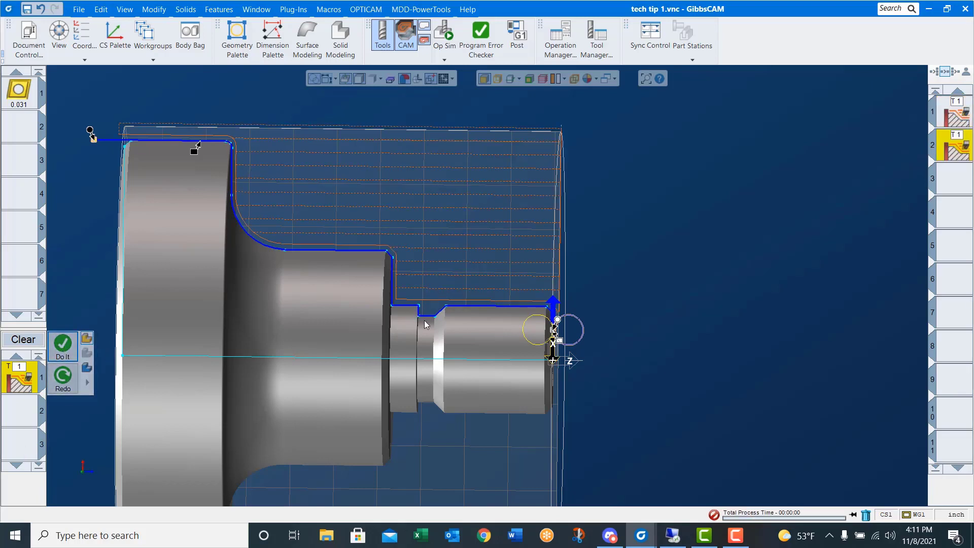
Load the saved turn process list from Lathe > Turning > O.D > 35 deg turn > rough.
right_click(28, 383)
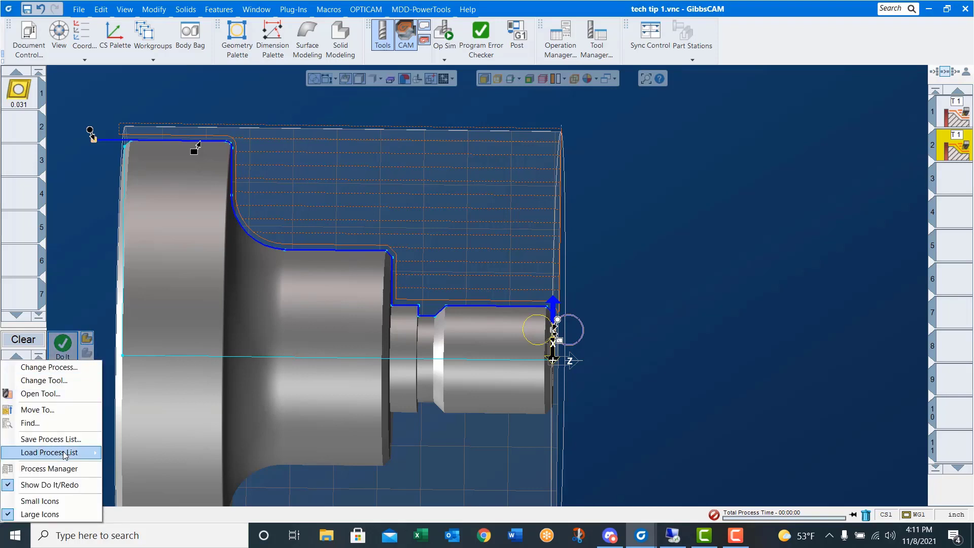
mouse_move(158, 486)
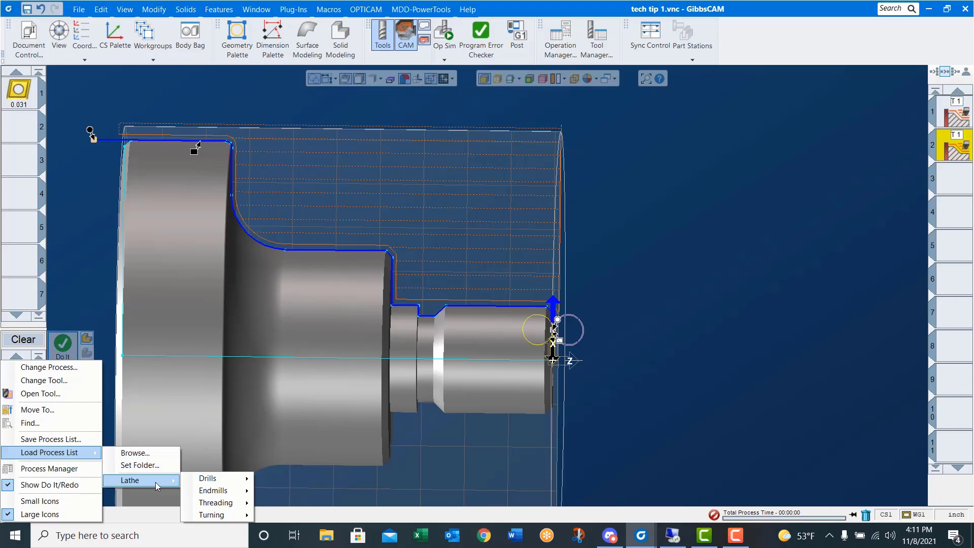
mouse_move(218, 515)
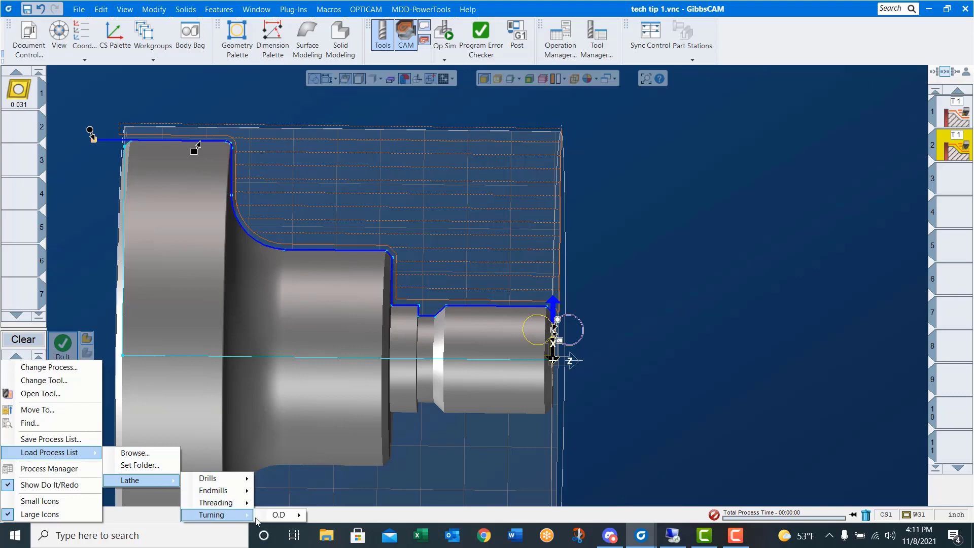
mouse_move(287, 517)
mouse_move(368, 505)
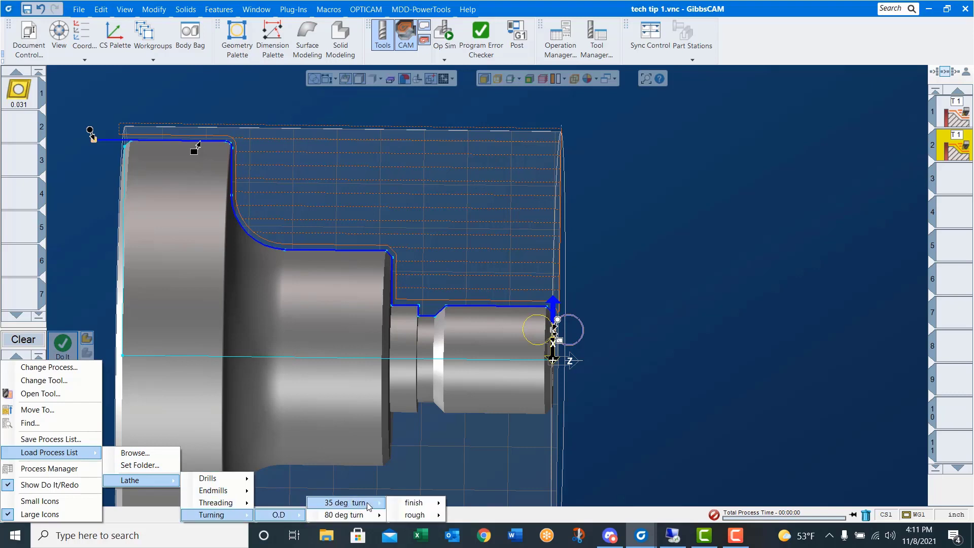
mouse_move(422, 515)
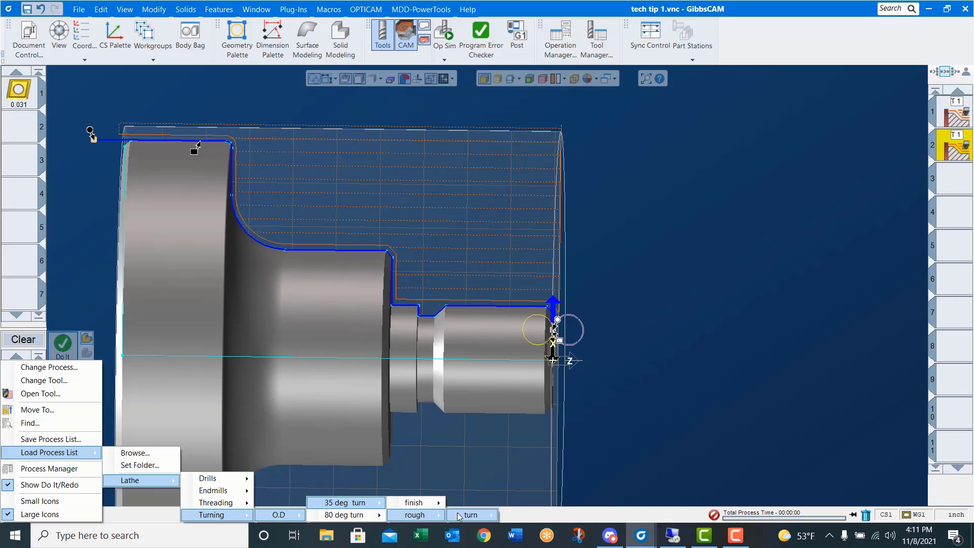
mouse_move(461, 515)
click(523, 515)
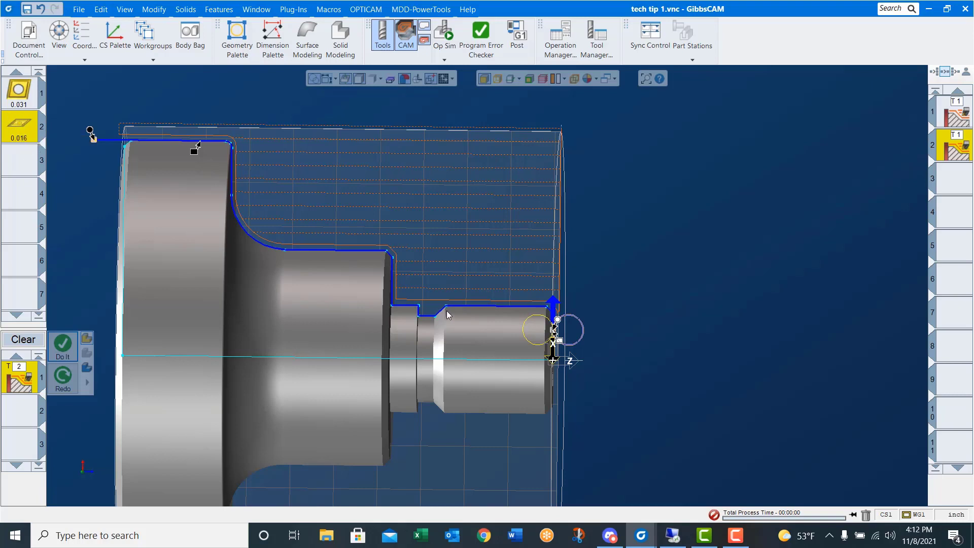
Set the roughing cut to span the undercut between the small front diameter and the adjacent shoulder, and generate the operation.
click(468, 307)
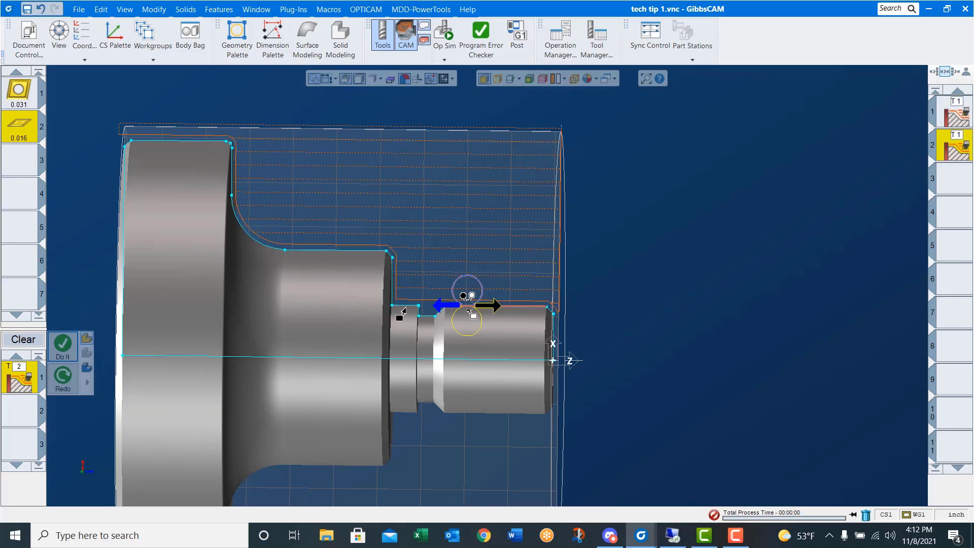
click(448, 315)
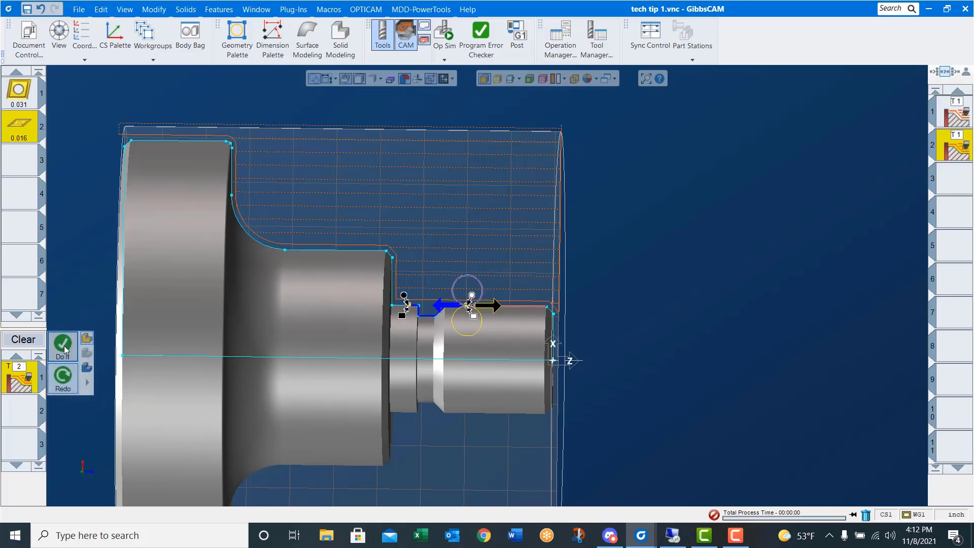
click(61, 376)
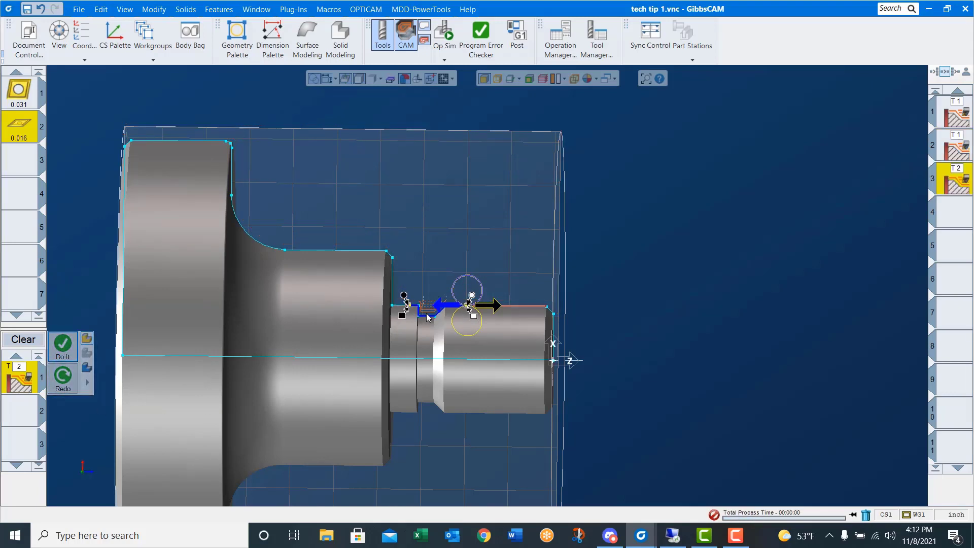
Load the saved face process list from Lathe > Turning > O.D > 35 deg turn > finish.
right_click(23, 388)
mouse_move(50, 453)
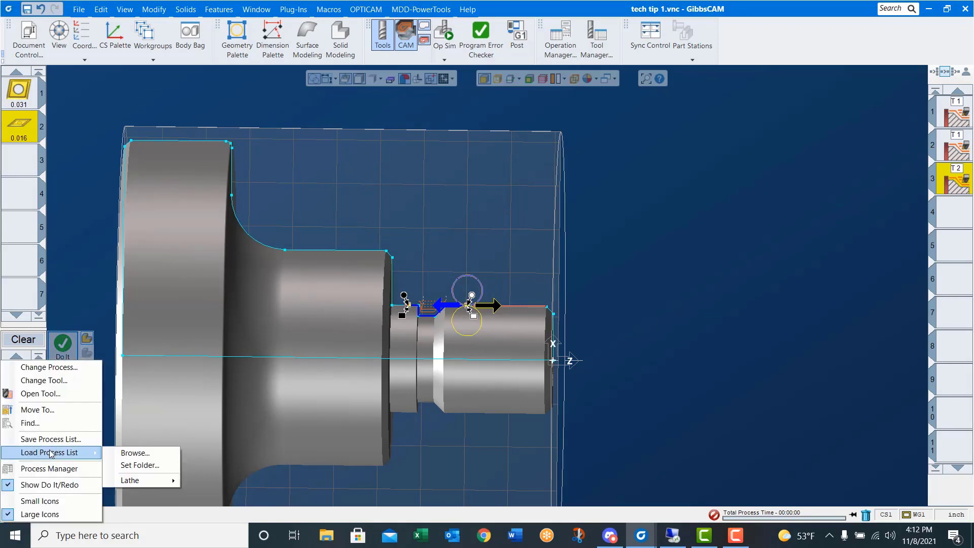
mouse_move(136, 480)
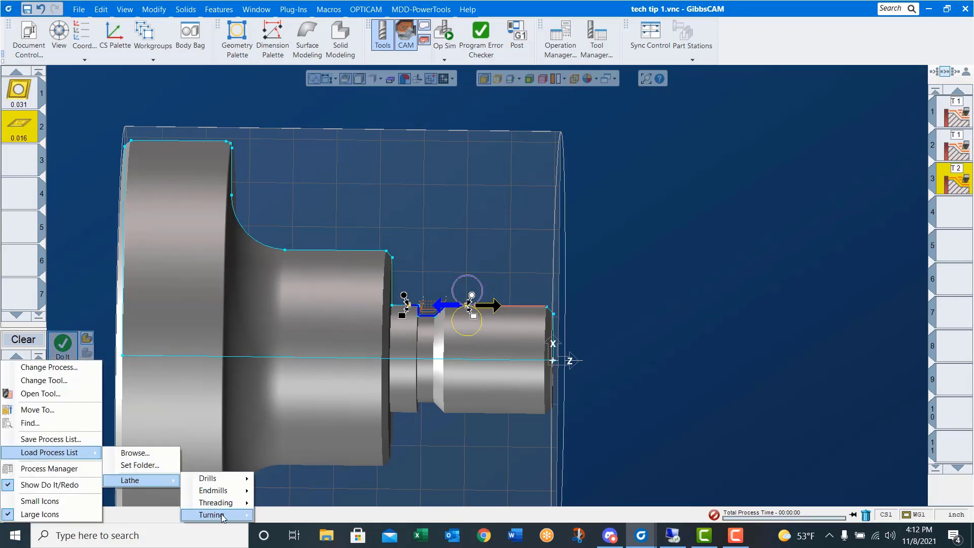
mouse_move(213, 515)
mouse_move(279, 515)
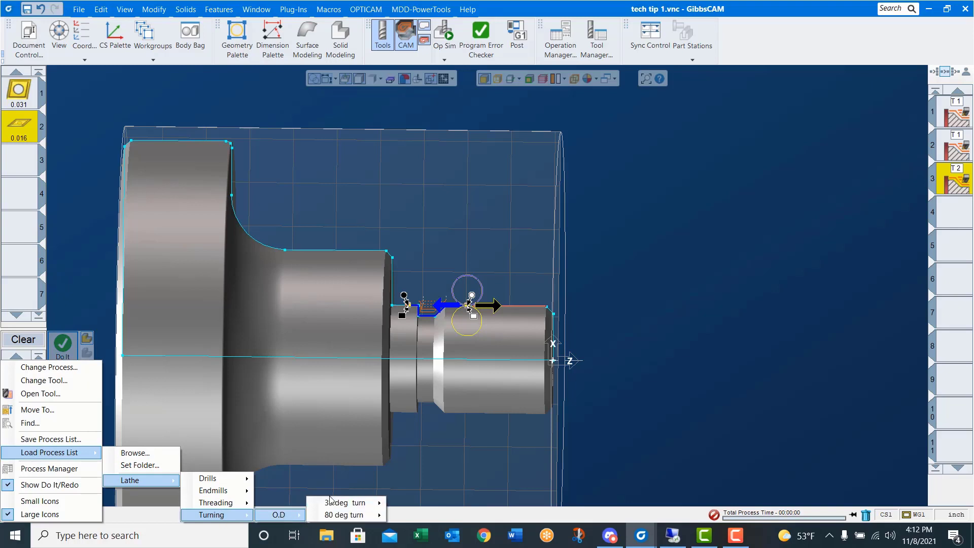
mouse_move(342, 503)
mouse_move(422, 504)
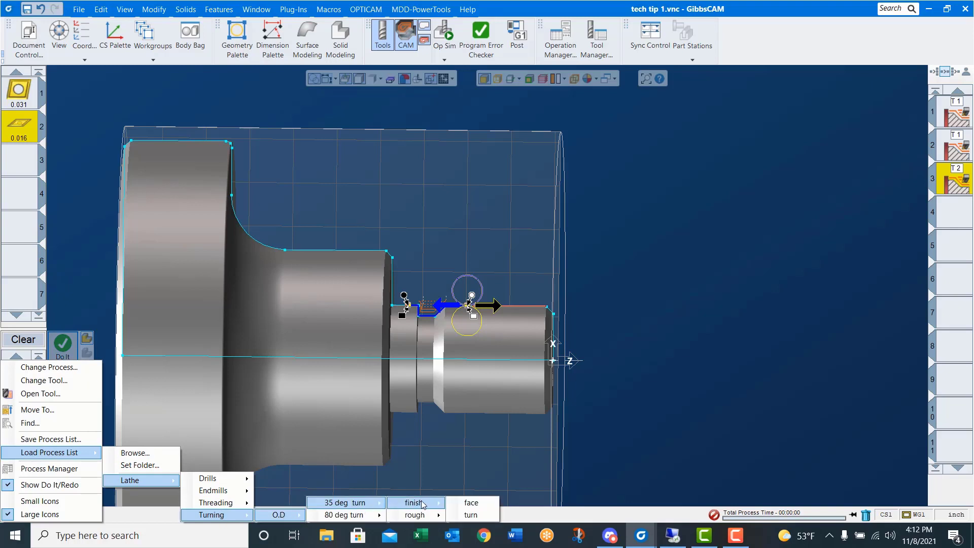
click(471, 503)
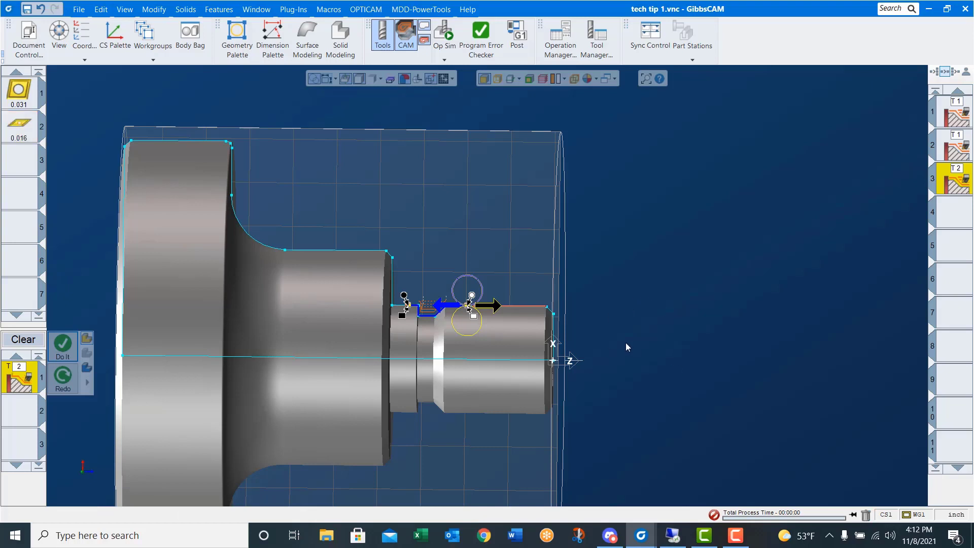
Set the finish facing cut on the front face to run from above the stock down past the centerline, and generate the operation.
click(555, 342)
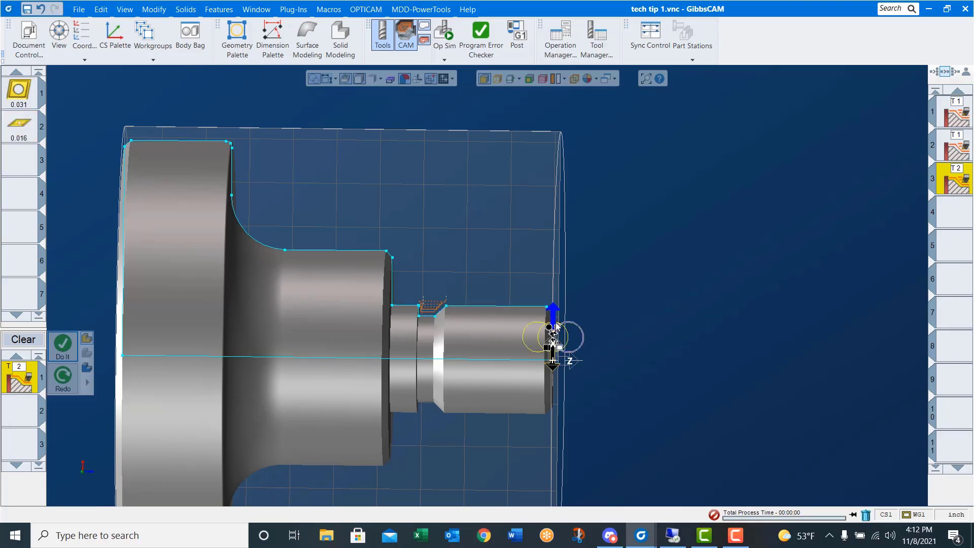
drag(558, 328, 559, 109)
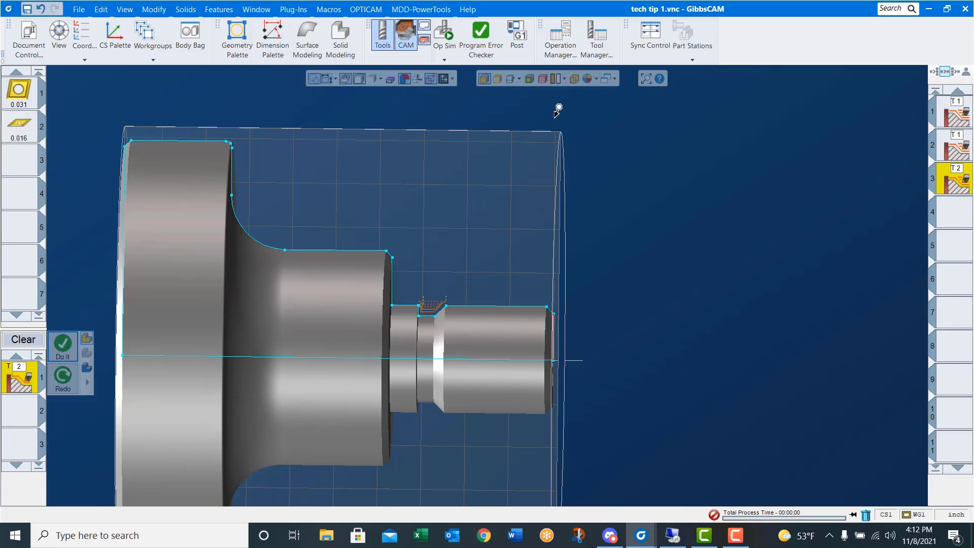
drag(551, 329, 548, 433)
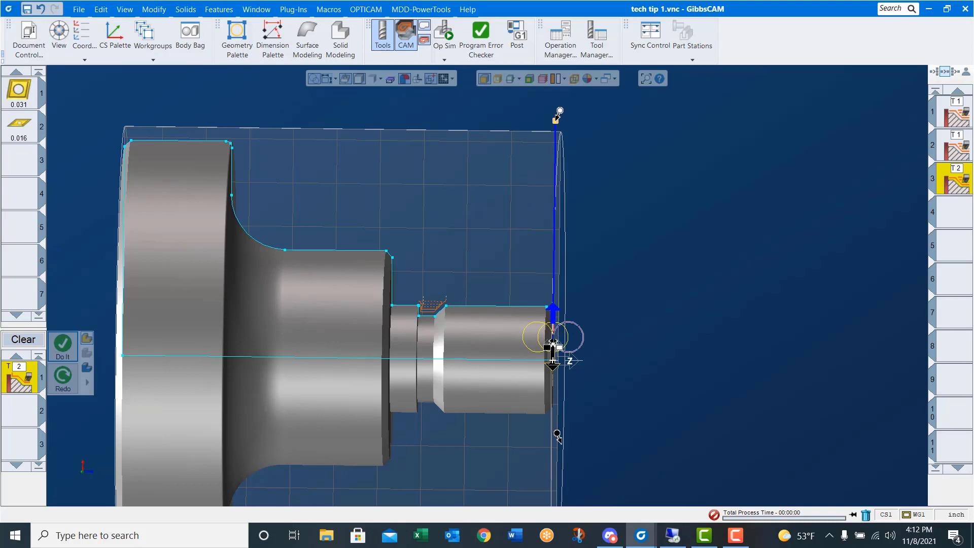
click(553, 367)
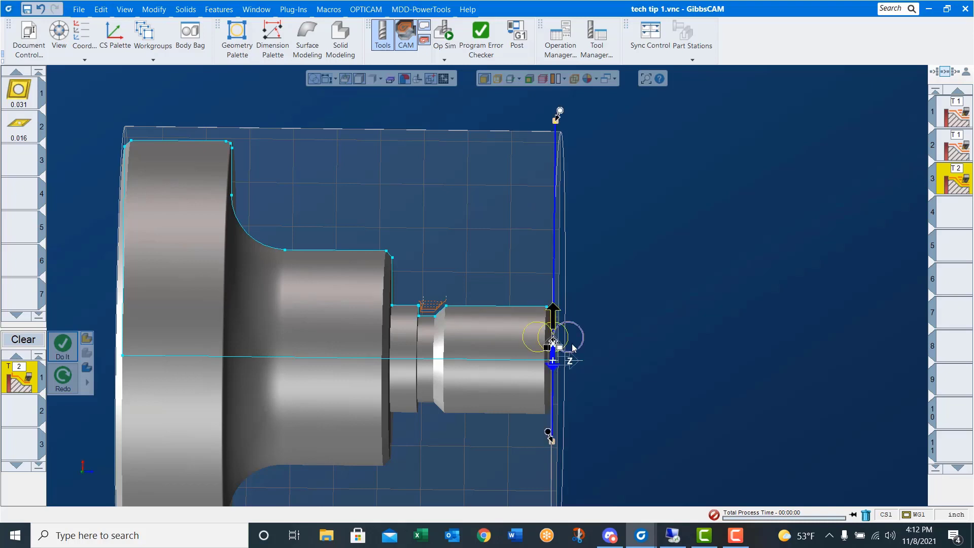
click(58, 349)
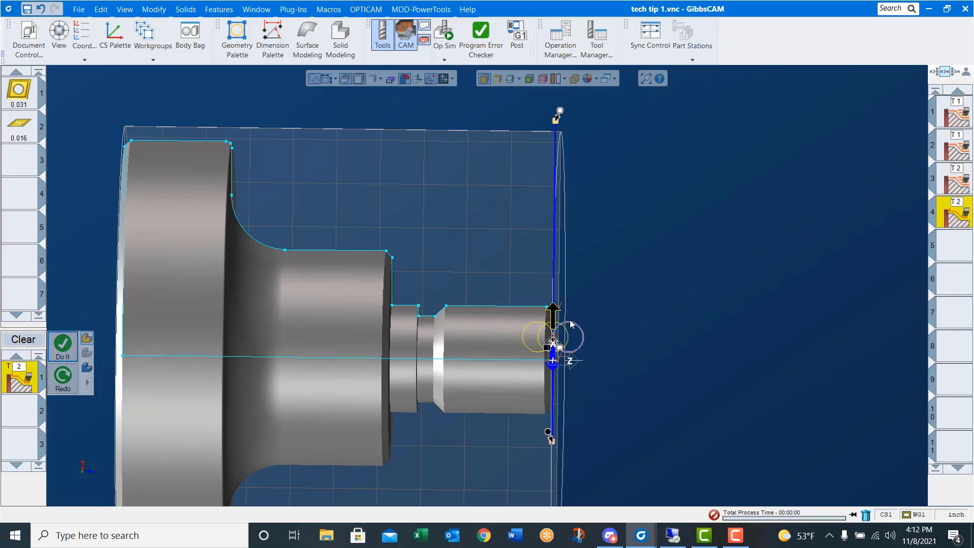
Load the saved turn process list from Lathe > Turning > O.D > 35 deg turn > finish.
right_click(28, 382)
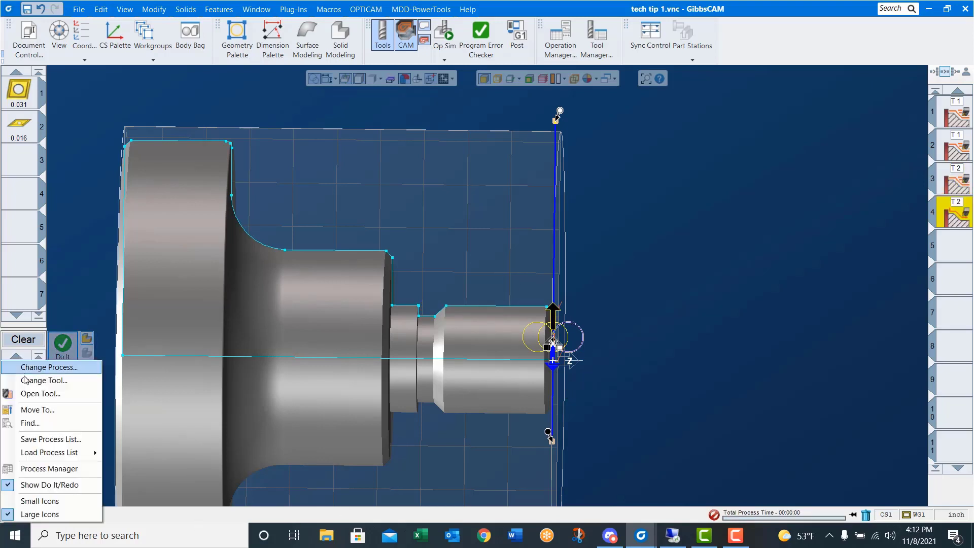
mouse_move(92, 454)
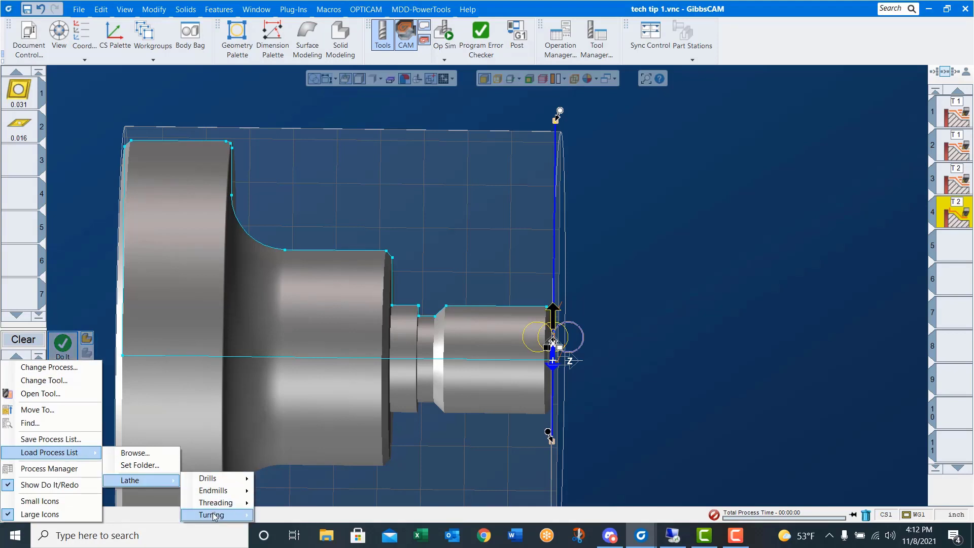
mouse_move(216, 516)
mouse_move(280, 517)
mouse_move(328, 505)
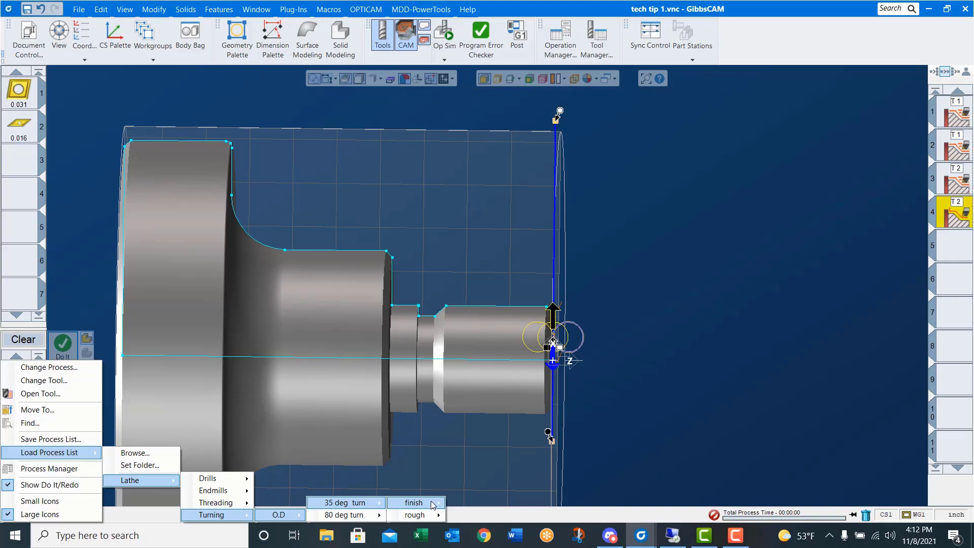
mouse_move(433, 505)
click(472, 516)
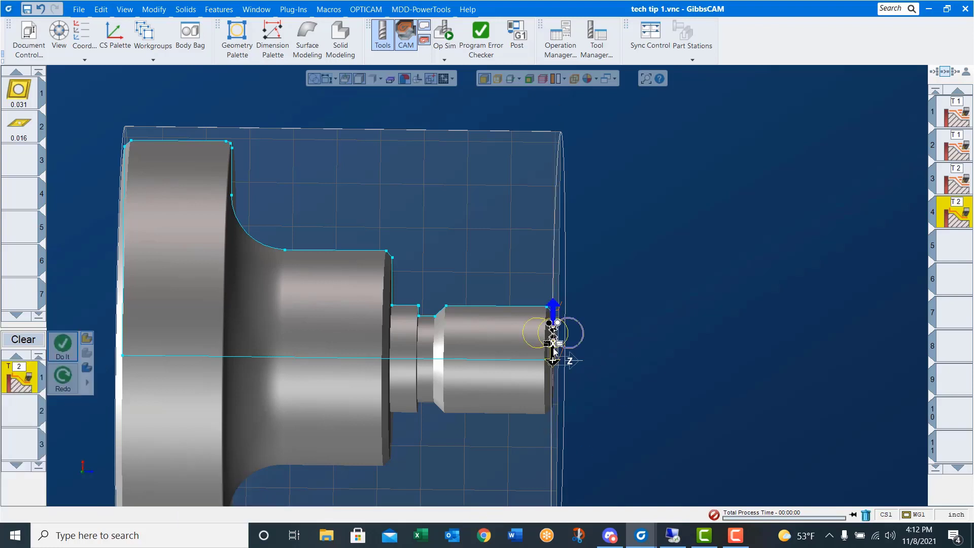
Set the finishing cut from the front face along the whole outer profile to past the part's back end, and generate the operation.
click(158, 141)
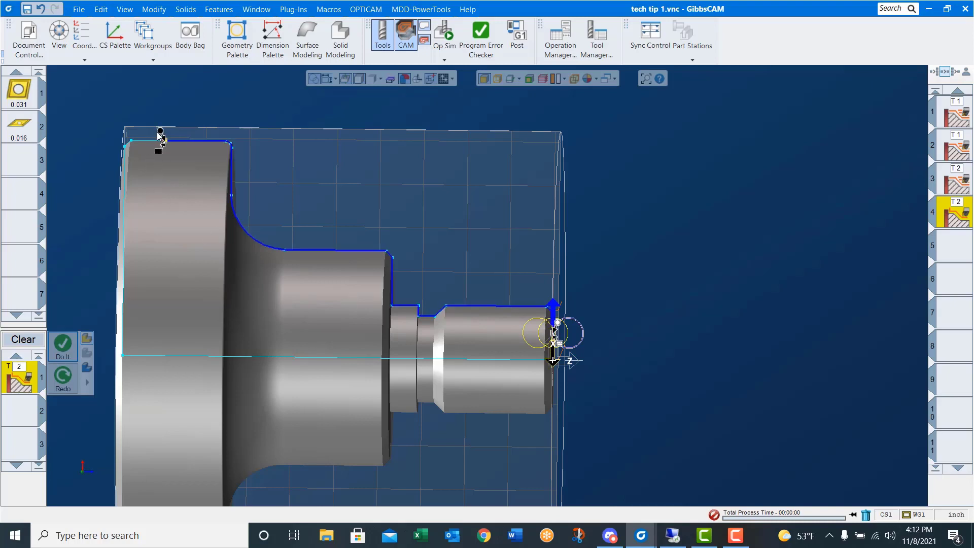
drag(159, 133, 90, 131)
click(63, 345)
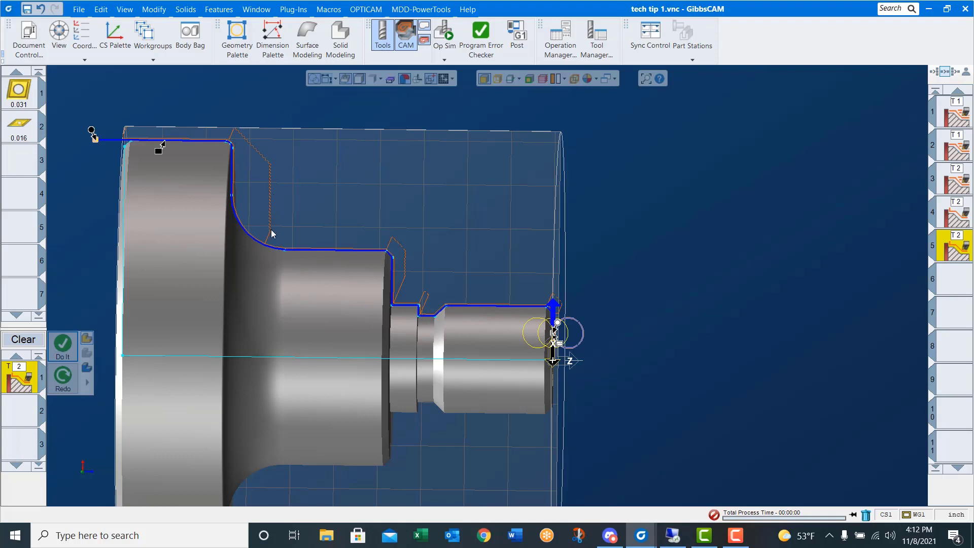
Load the saved 1_8 process list from Lathe > Threading > O.D. Thread > Imperial and generate the threading operation.
right_click(23, 392)
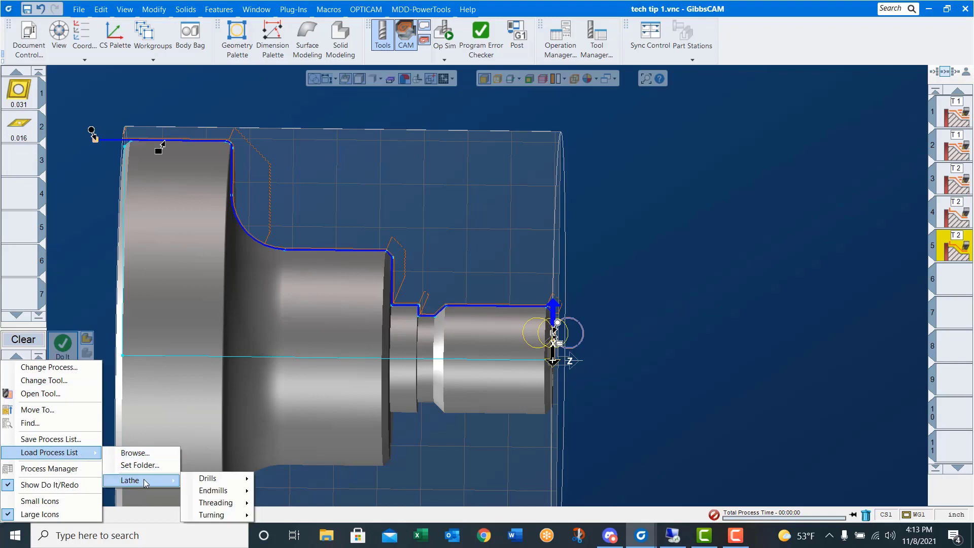
mouse_move(228, 505)
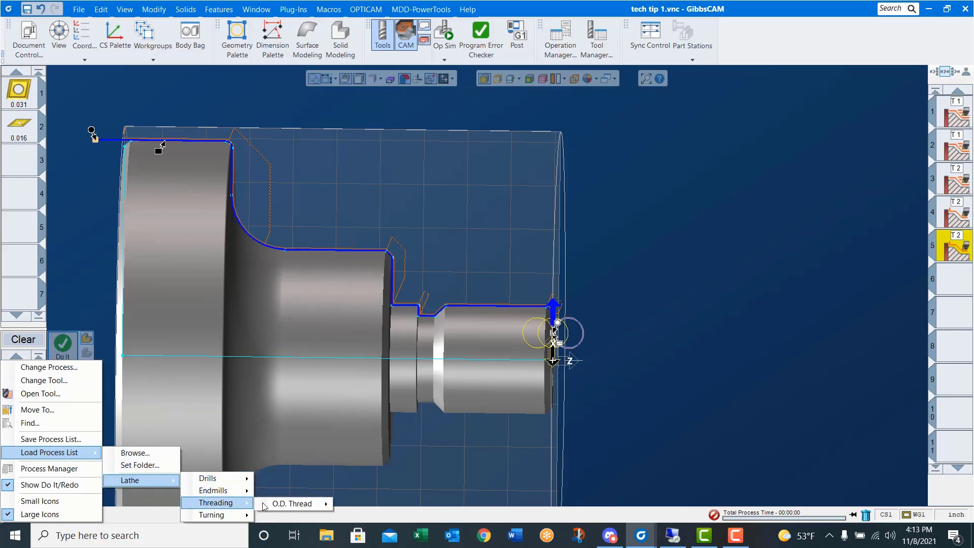
mouse_move(277, 504)
mouse_move(365, 502)
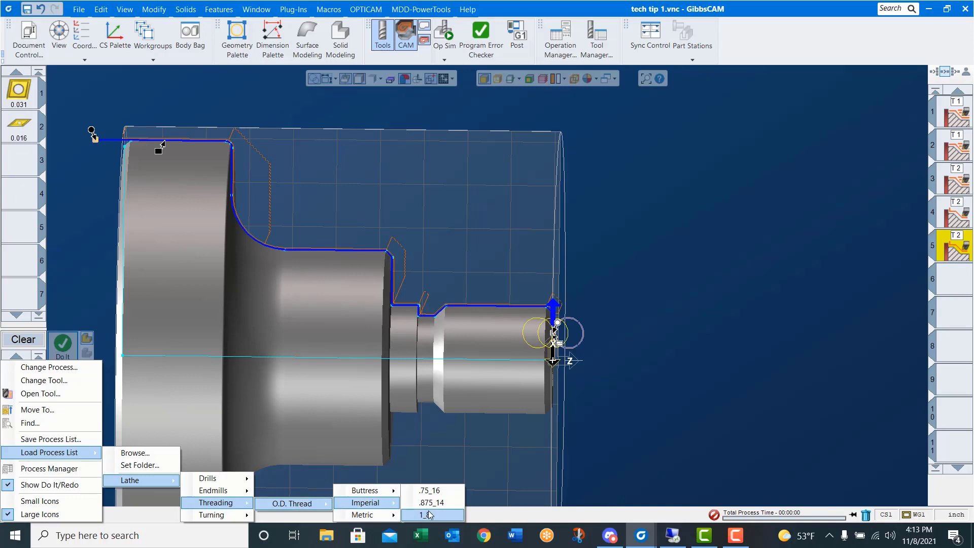
click(434, 516)
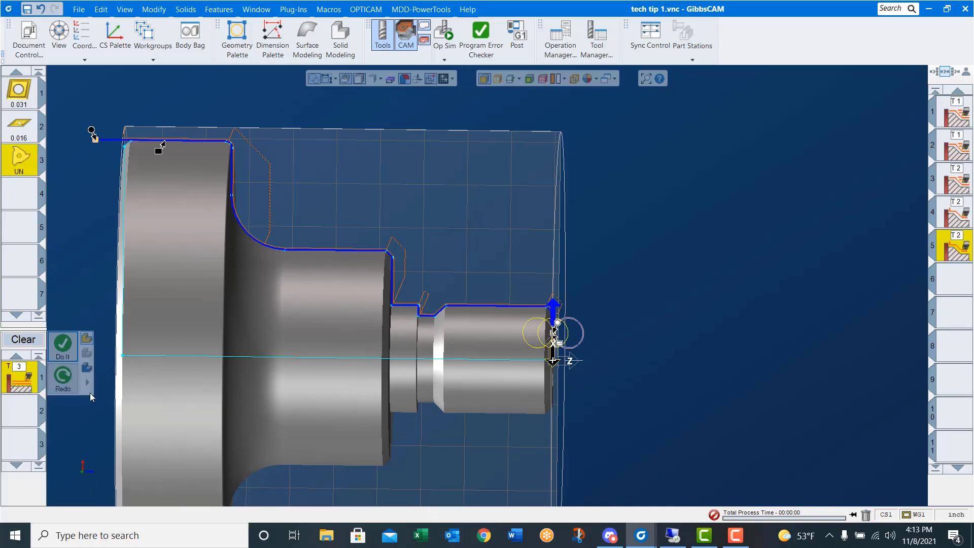
click(63, 345)
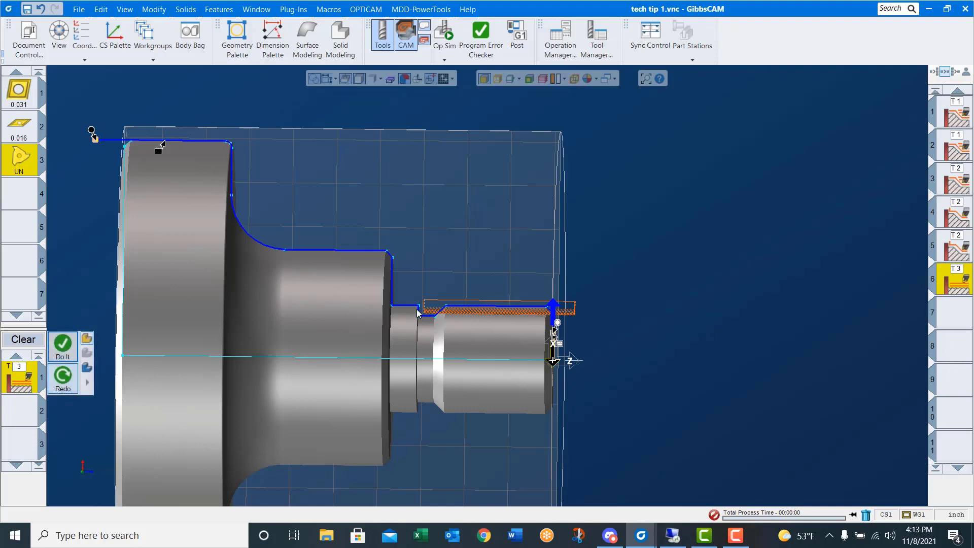
Set the thread process's end Z position to -1.15 and regenerate the threading operation.
double_click(26, 386)
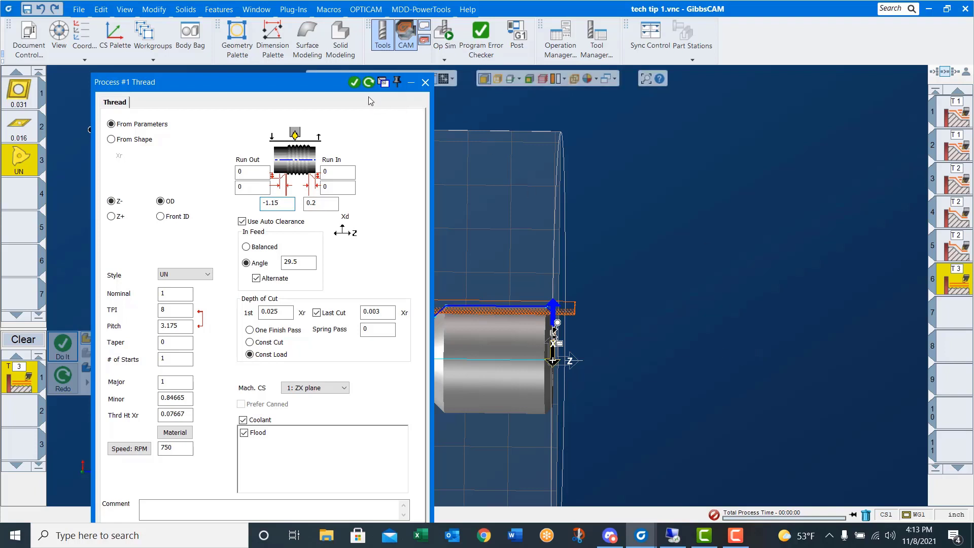
click(369, 83)
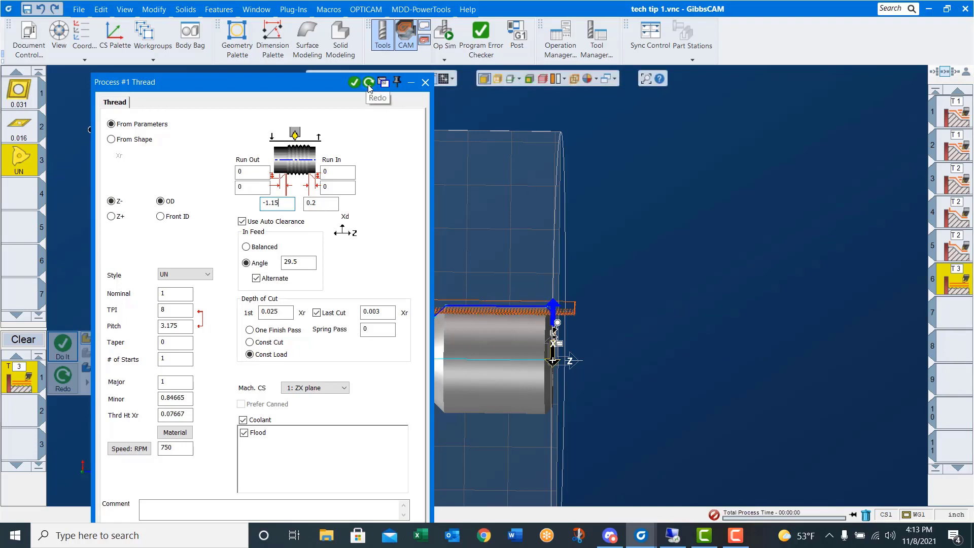
click(424, 82)
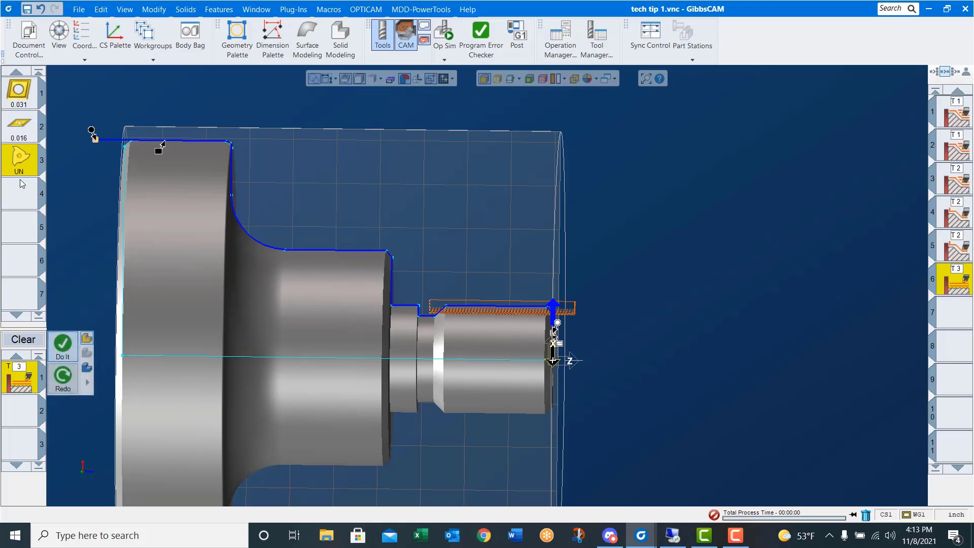
Save the adjusted thread process list over 1_8.prc2 in the Lathe > Threading > O.D. Thread > Imperial folder.
right_click(24, 386)
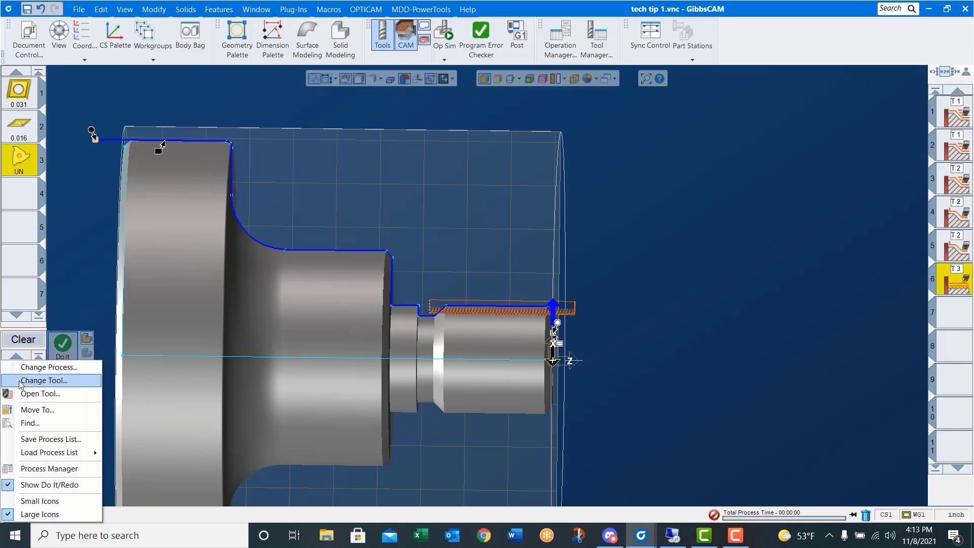
click(56, 439)
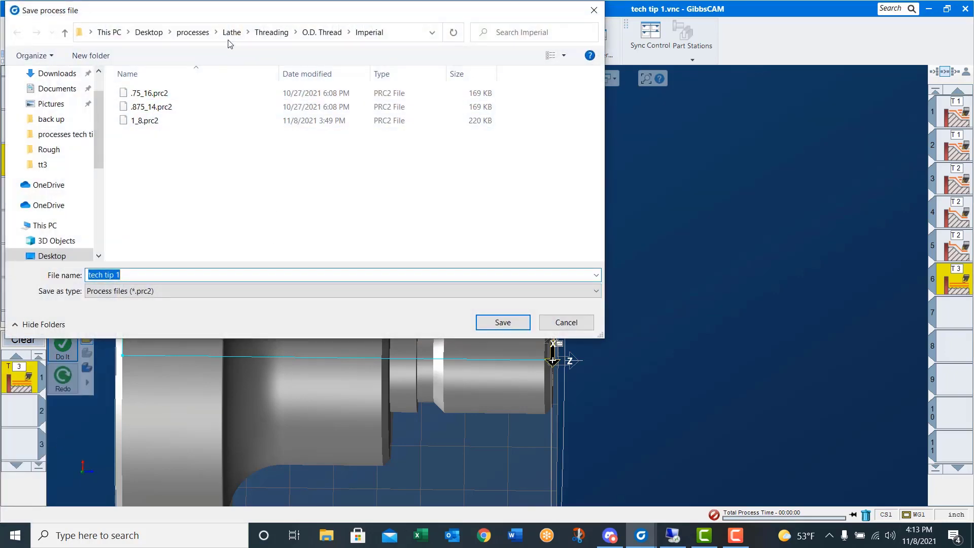
click(271, 32)
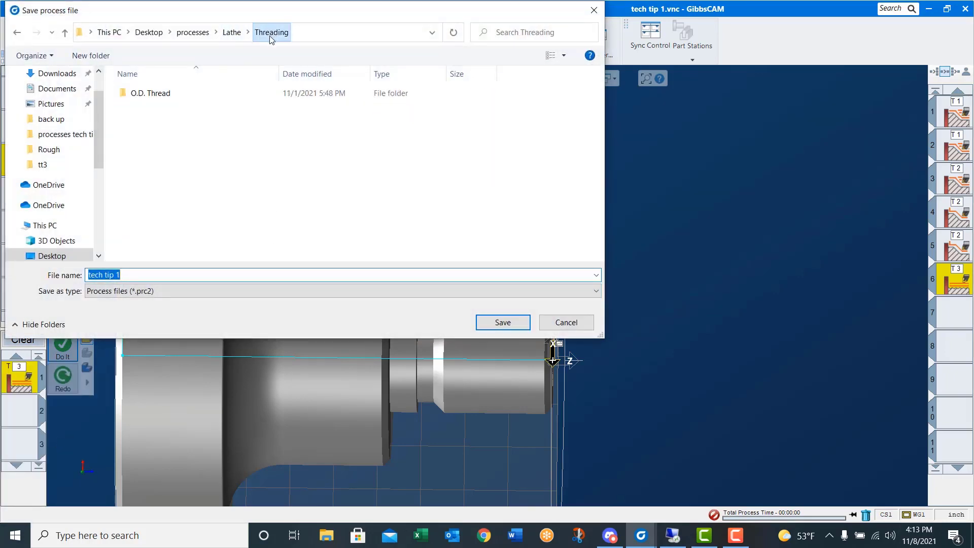
double_click(142, 95)
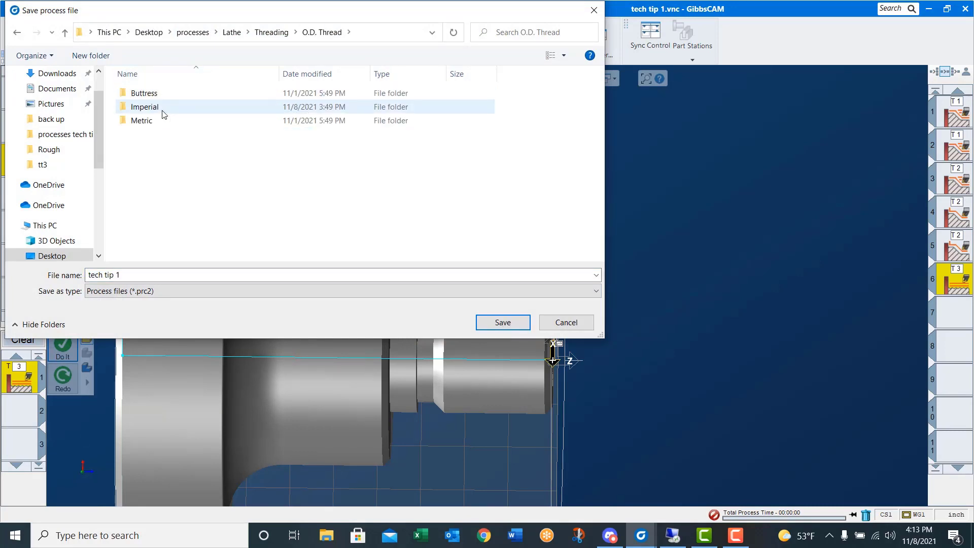
double_click(144, 107)
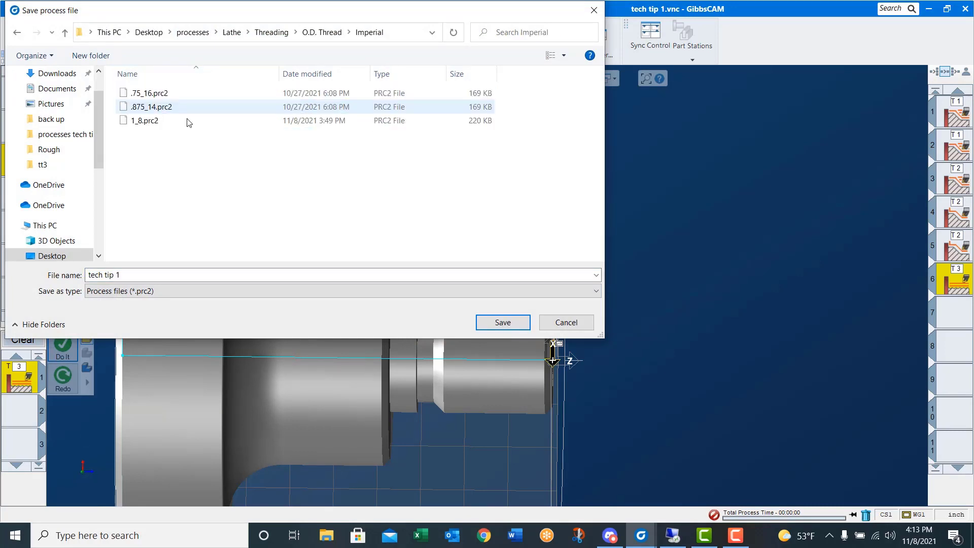
click(146, 122)
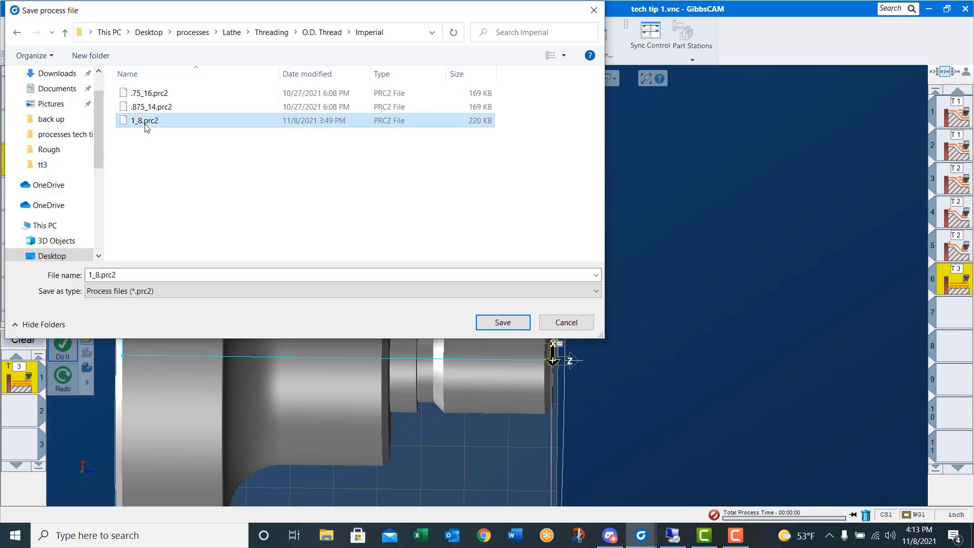
click(509, 322)
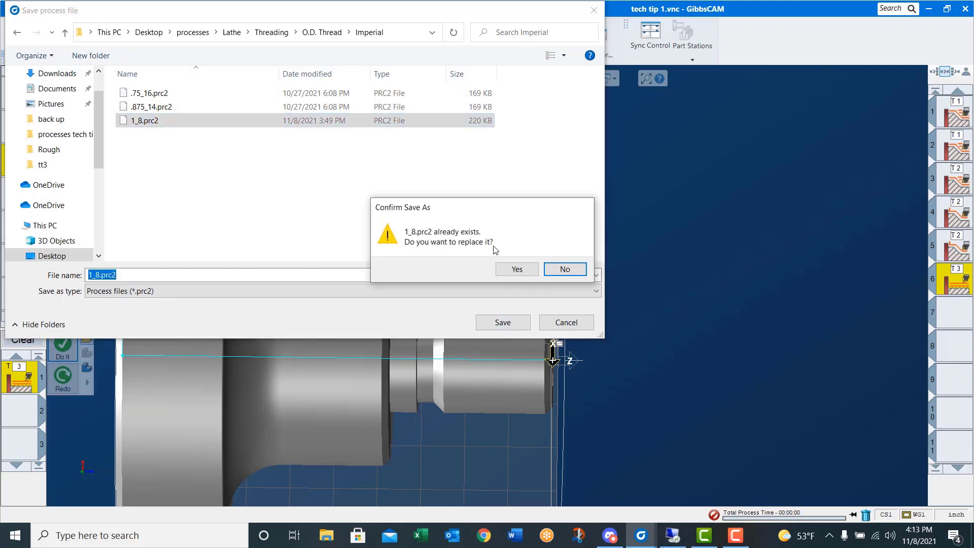
click(524, 271)
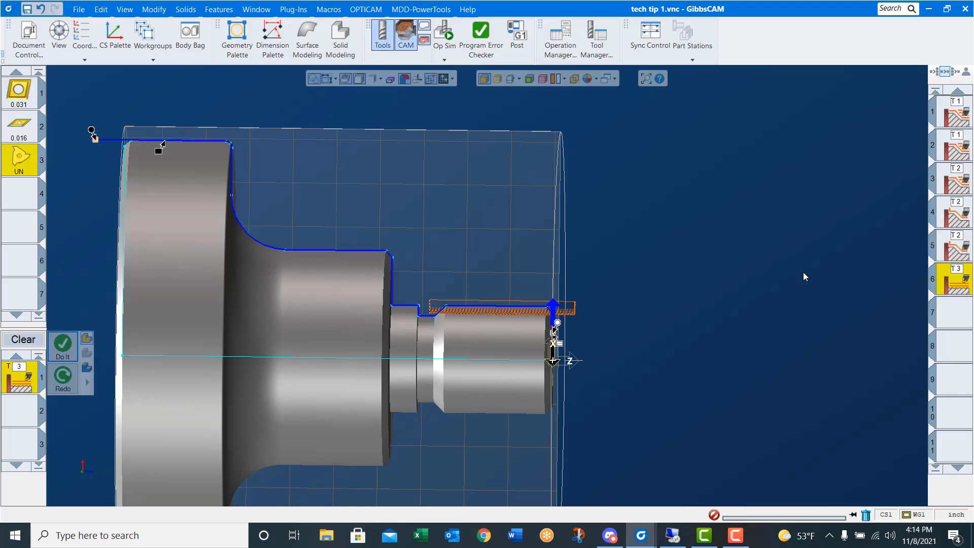
Play the Op Sim rendering of the facing, turning and threading operations on the part.
click(444, 34)
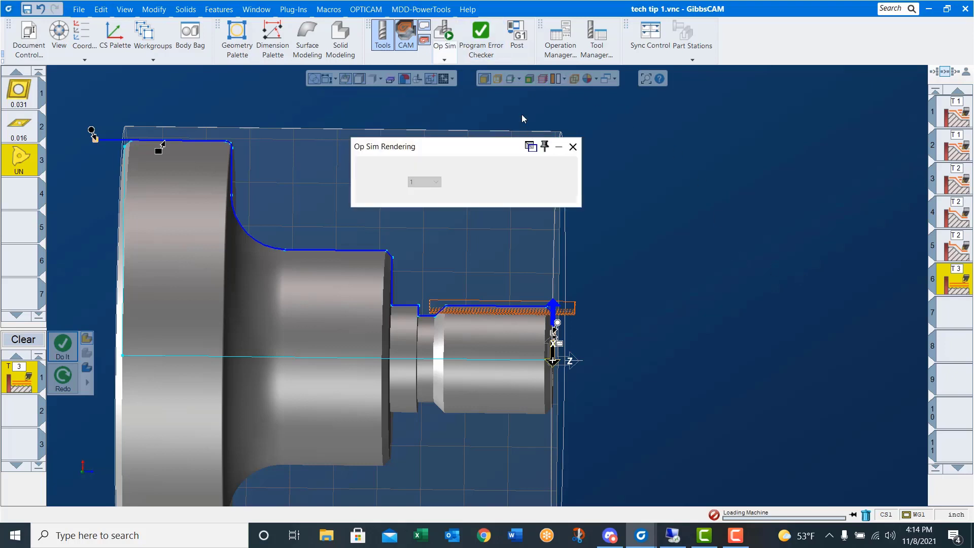
click(518, 183)
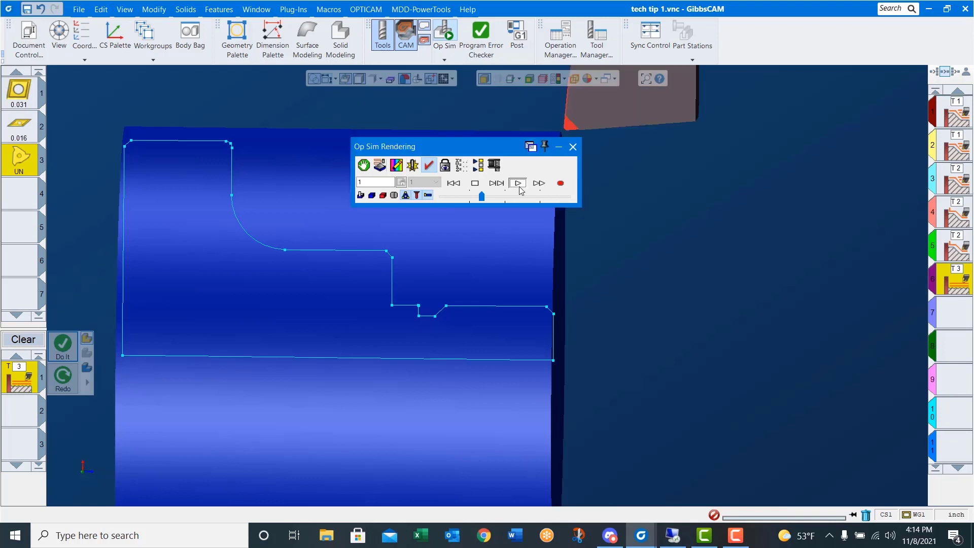